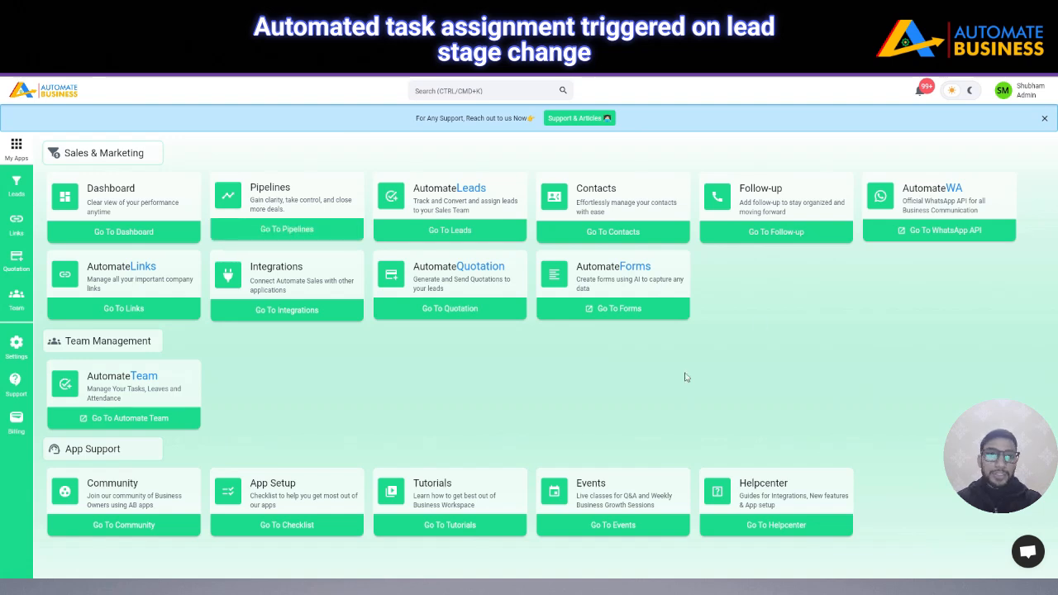
- Open the template settings, view the task templates and switch to the stage templates
{"action": "left_click", "coordinate": [8, 350]}
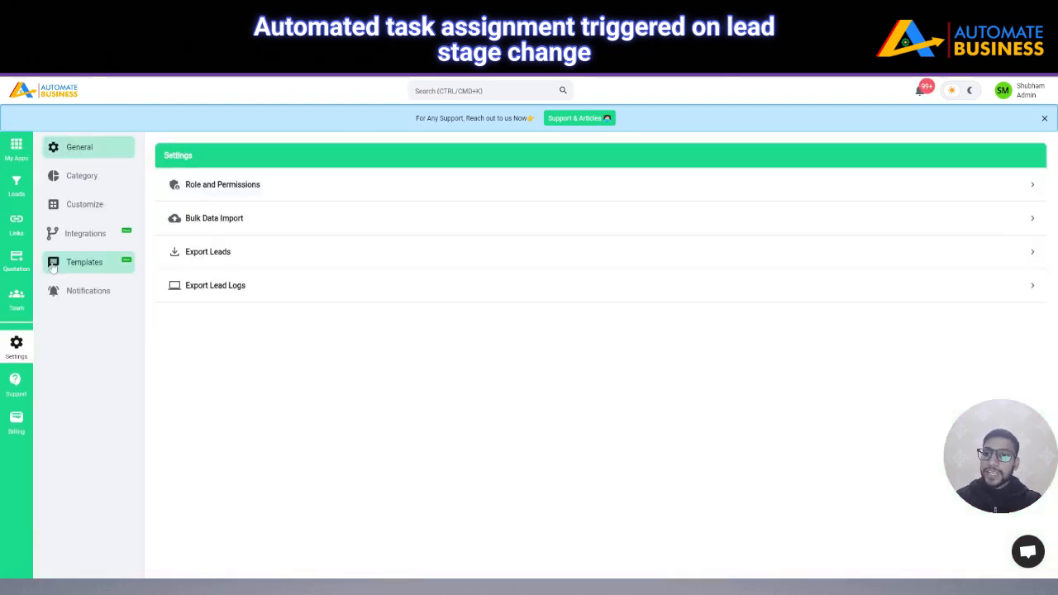
{"action": "left_click", "coordinate": [66, 266]}
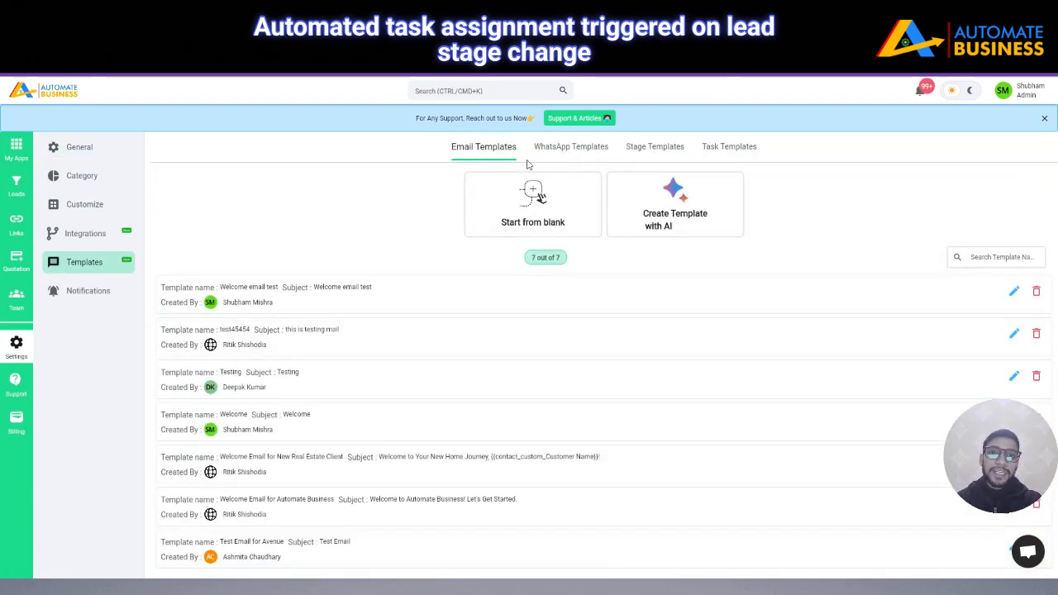
{"action": "left_click", "coordinate": [716, 150]}
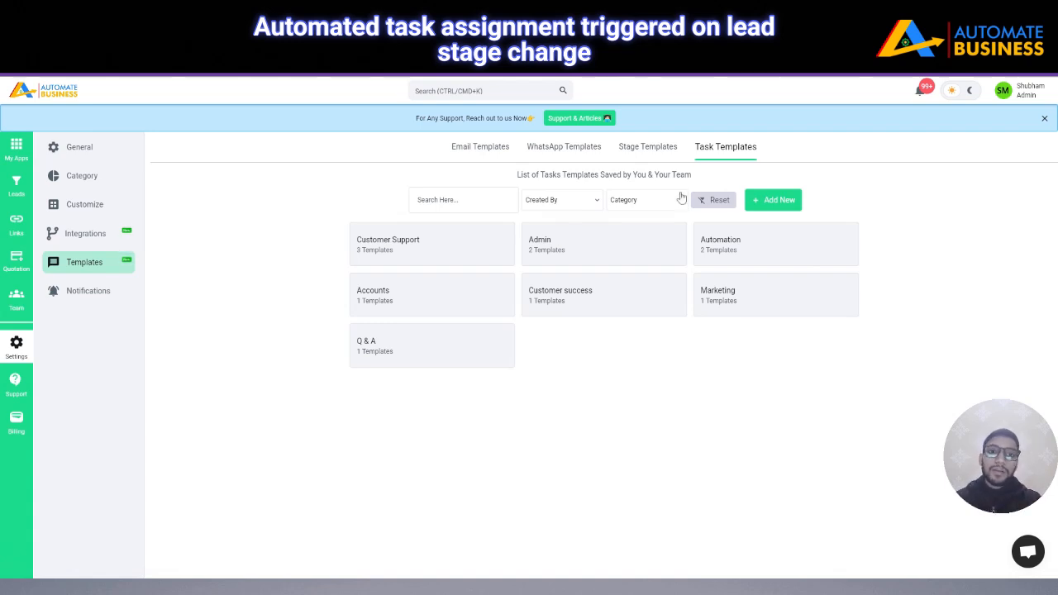
{"action": "left_click", "coordinate": [646, 161]}
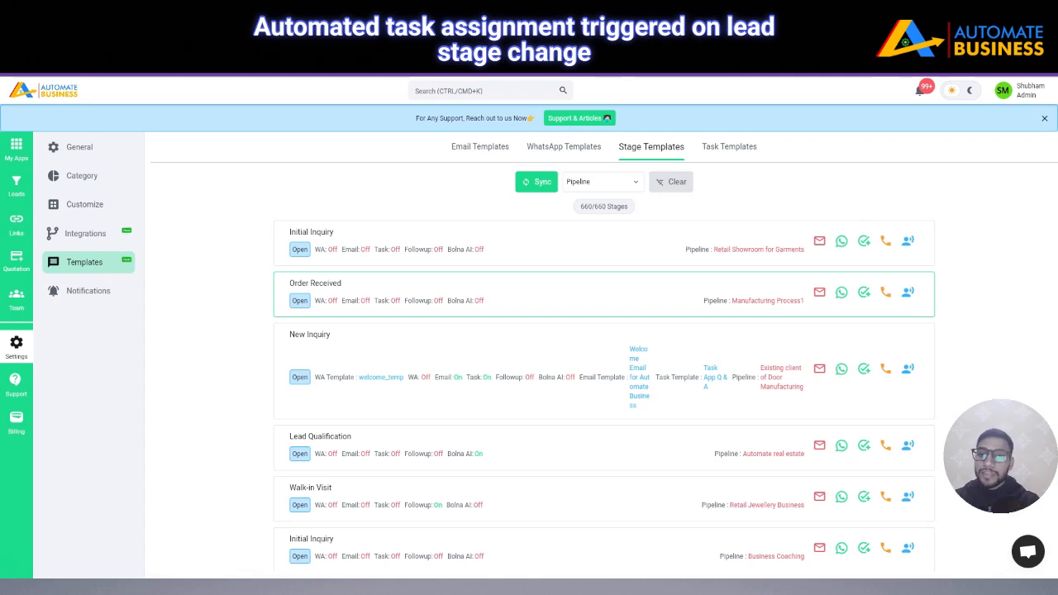
- Filter the stage templates by the Automate Manufacturing pipeline
{"action": "left_click", "coordinate": [581, 184]}
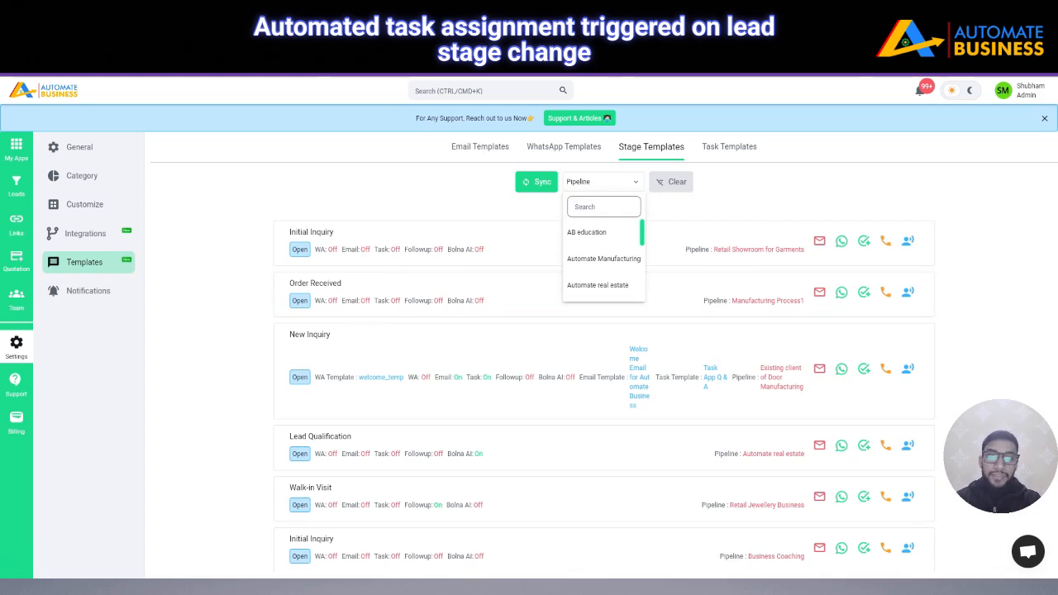
{"action": "left_click", "coordinate": [590, 259]}
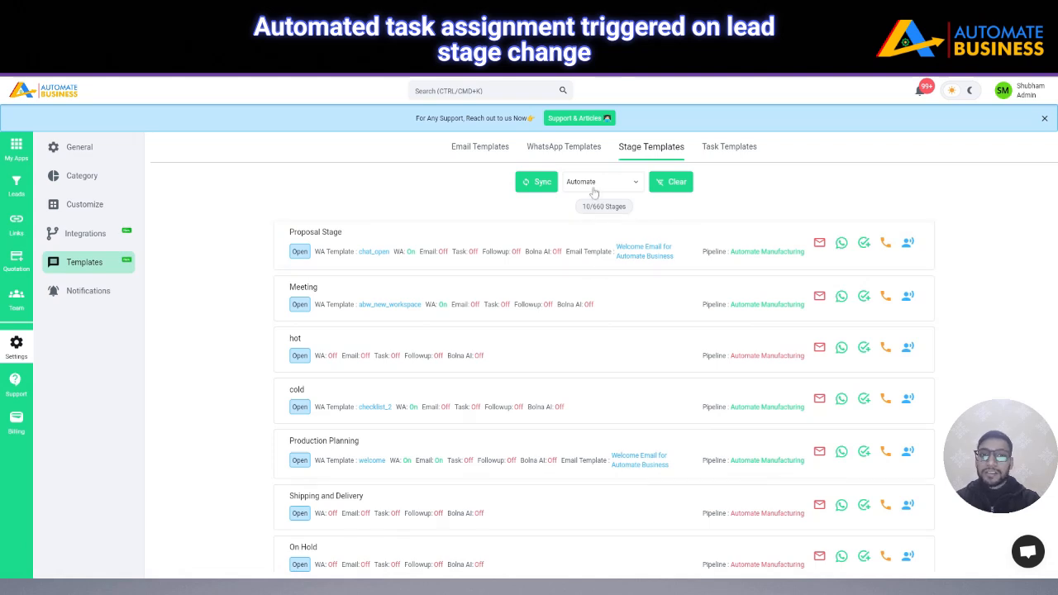
{"action": "left_click", "coordinate": [591, 183]}
{"action": "left_click", "coordinate": [590, 258]}
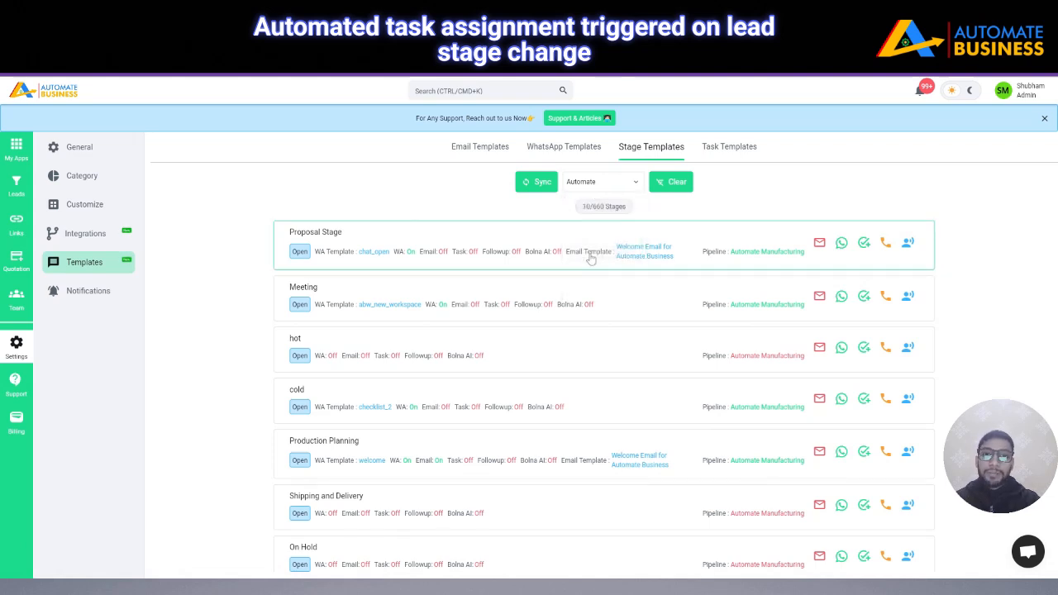
- Review the pipeline's stages and find the task assignment option of the Production Planning stage
{"action": "scroll", "coordinate": [394, 309], "scroll_direction": "down", "scroll_amount": 3}
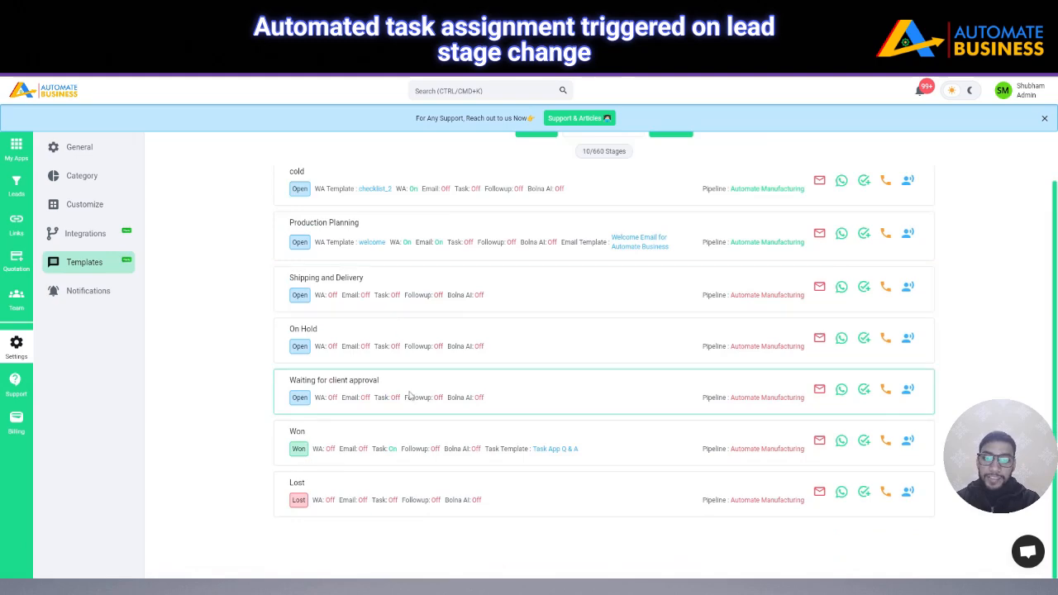
{"action": "scroll", "coordinate": [409, 396], "scroll_direction": "up", "scroll_amount": 3}
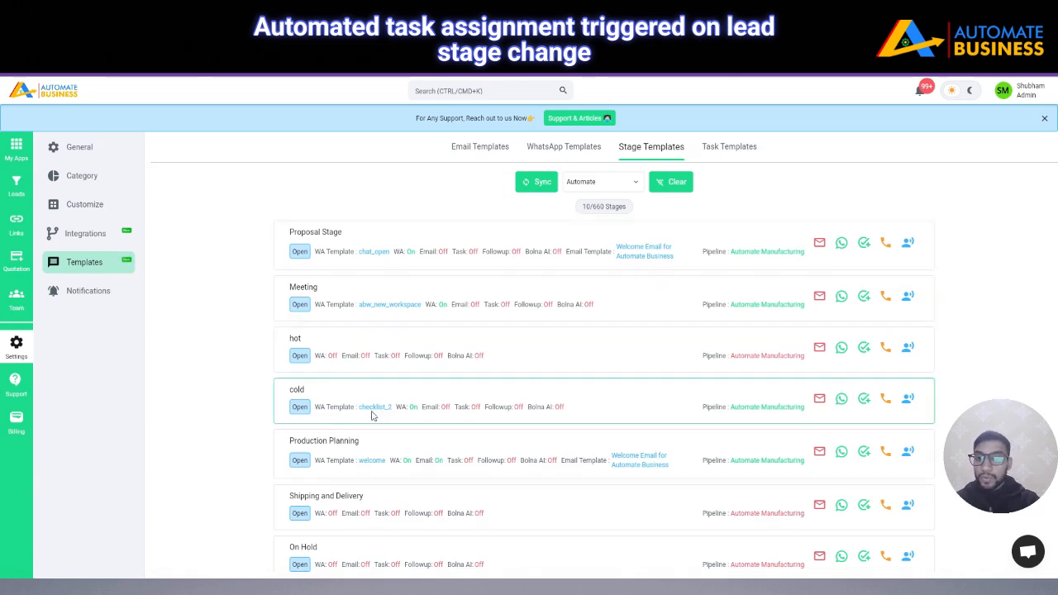
{"action": "scroll", "coordinate": [427, 409], "scroll_direction": "down", "scroll_amount": 2}
{"action": "scroll", "coordinate": [428, 411], "scroll_direction": "up", "scroll_amount": 2}
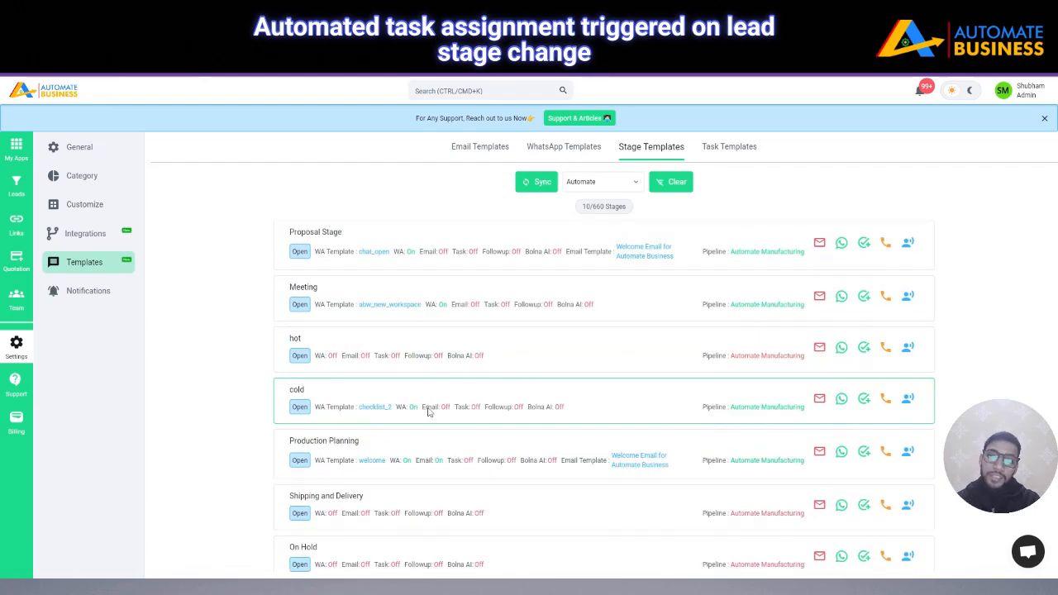
{"action": "scroll", "coordinate": [428, 411], "scroll_direction": "down", "scroll_amount": 2}
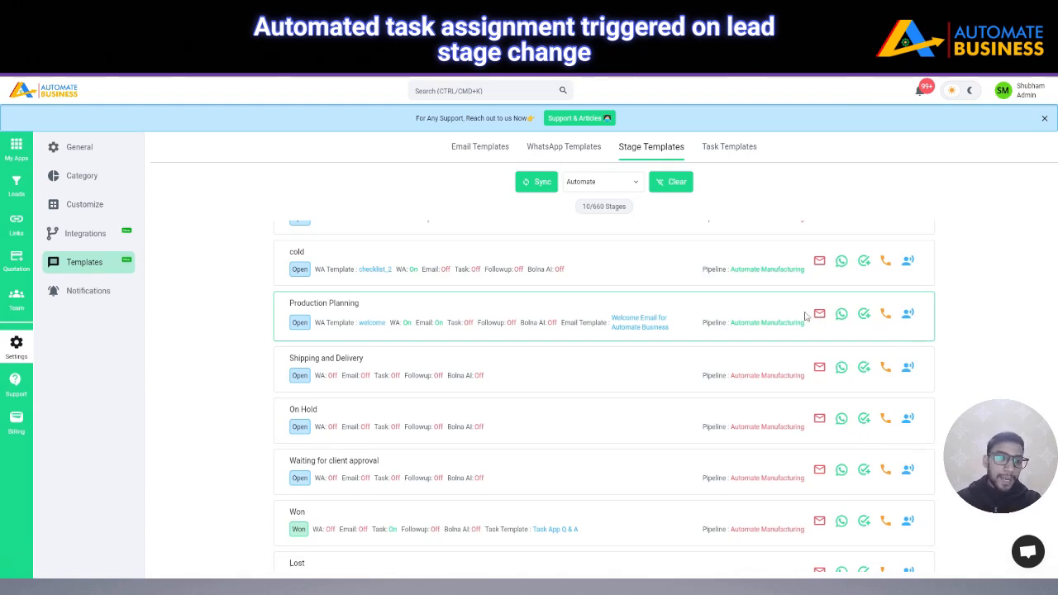
{"action": "left_click", "coordinate": [864, 318]}
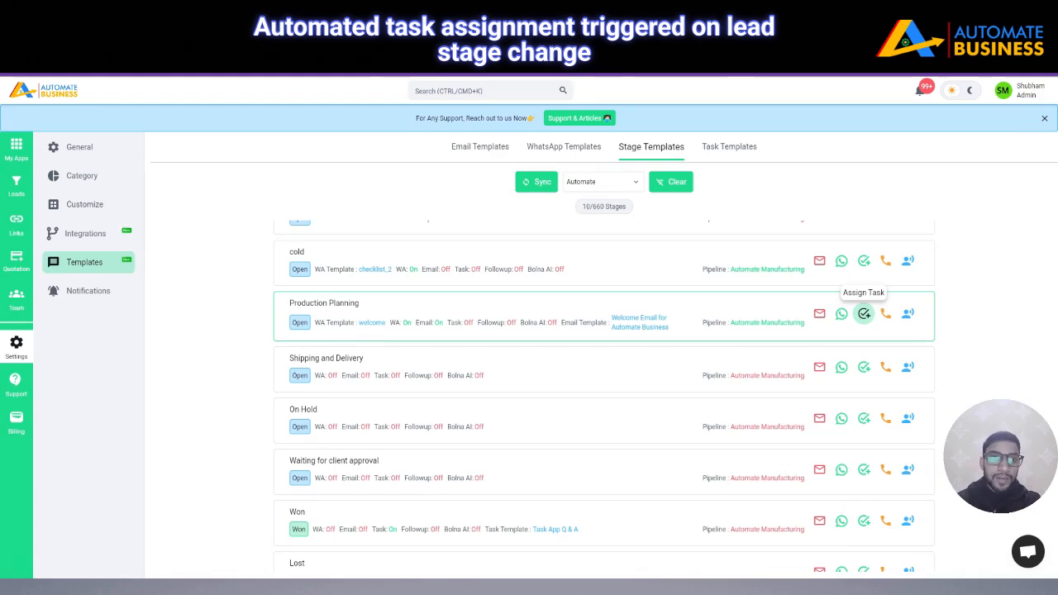
- Start a new task template and title it "Production planning"
{"action": "left_click", "coordinate": [733, 152]}
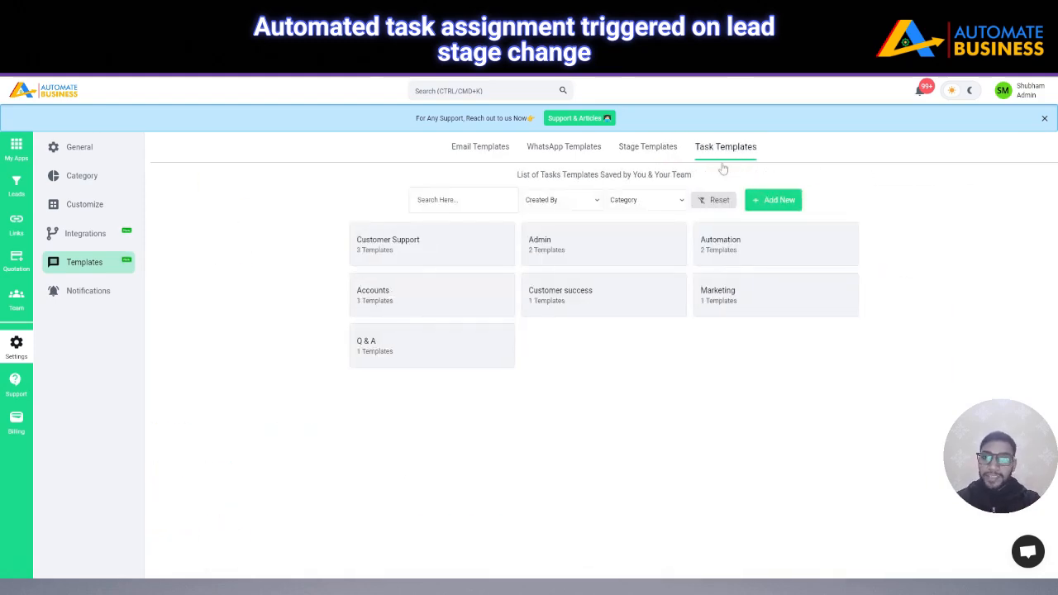
{"action": "left_click", "coordinate": [759, 205]}
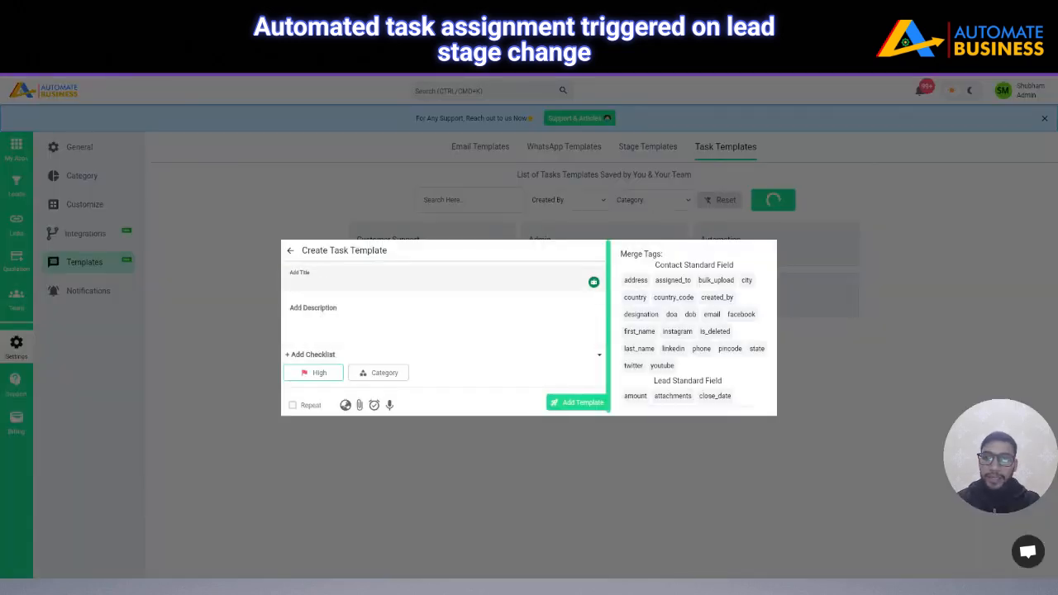
{"action": "type", "text": "Product"}
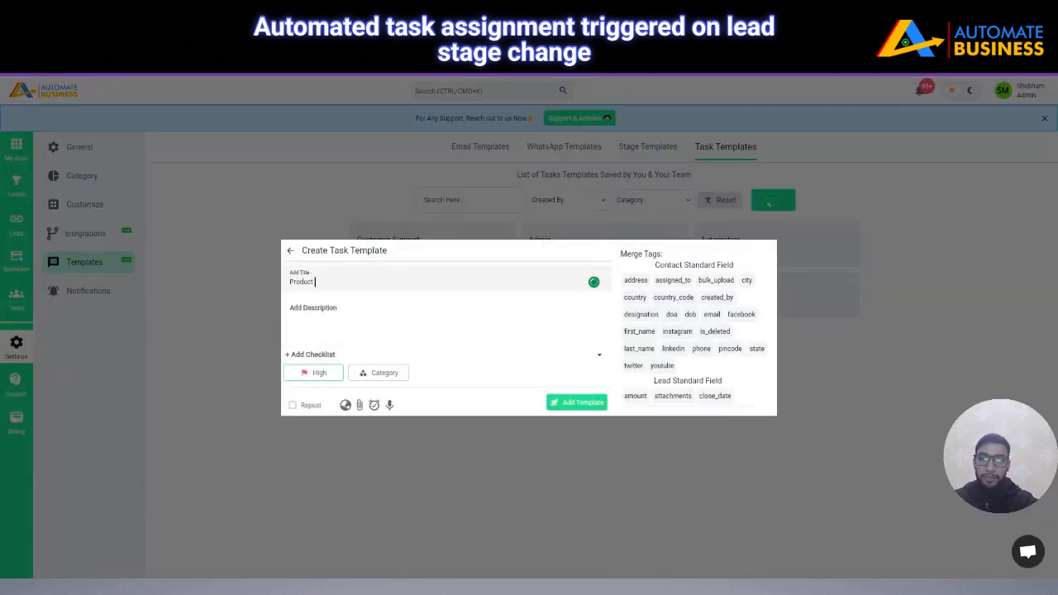
{"action": "key", "text": "BackSpace"}
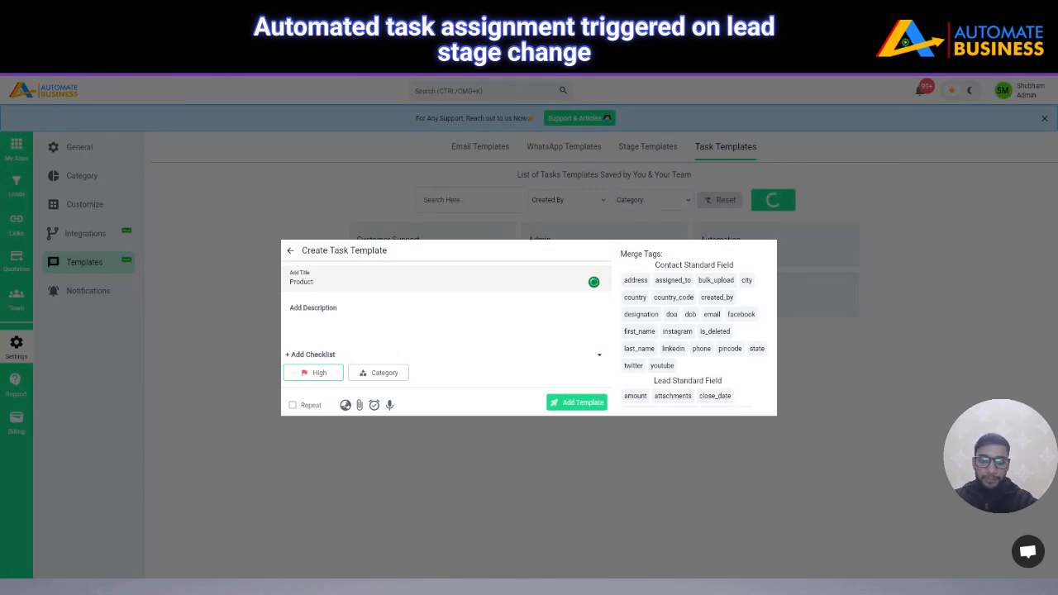
{"action": "type", "text": "ion planning"}
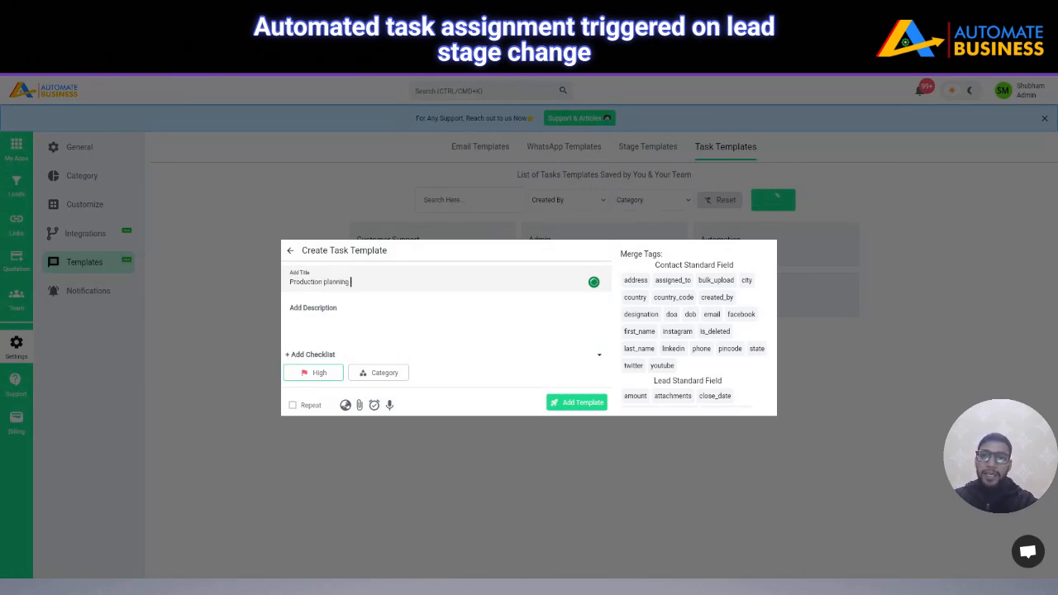
- Copy the title into the template's description and put "Kindly do" in front of it
{"action": "key", "text": "ctrl+a"}
{"action": "key", "text": "ctrl+c"}
{"action": "key", "text": "Tab"}
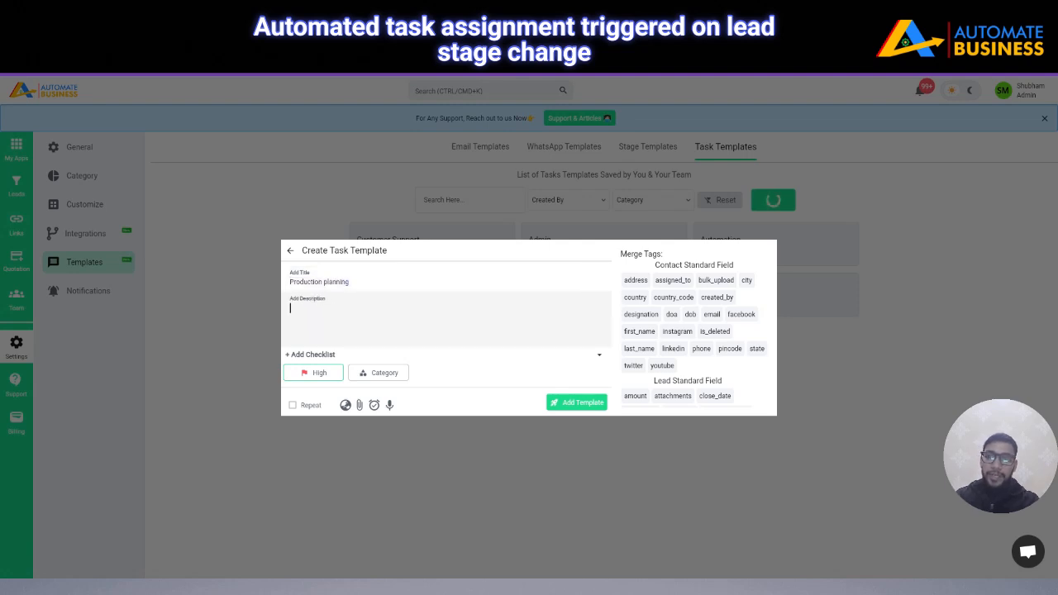
{"action": "key", "text": "ctrl+v"}
{"action": "left_click", "coordinate": [289, 307]}
{"action": "type", "text": "Kindly "}
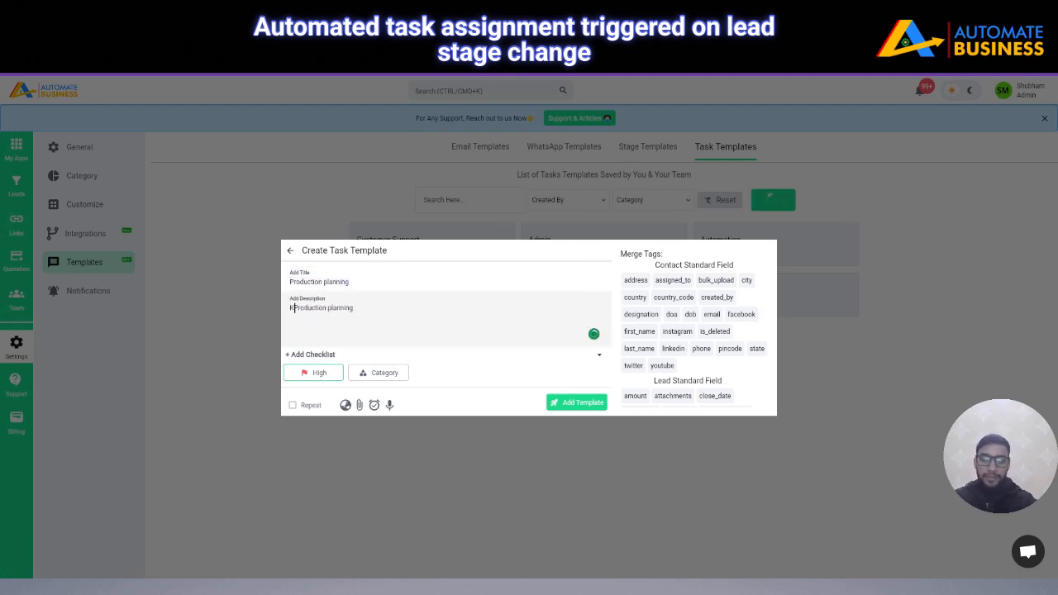
{"action": "type", "text": "do"}
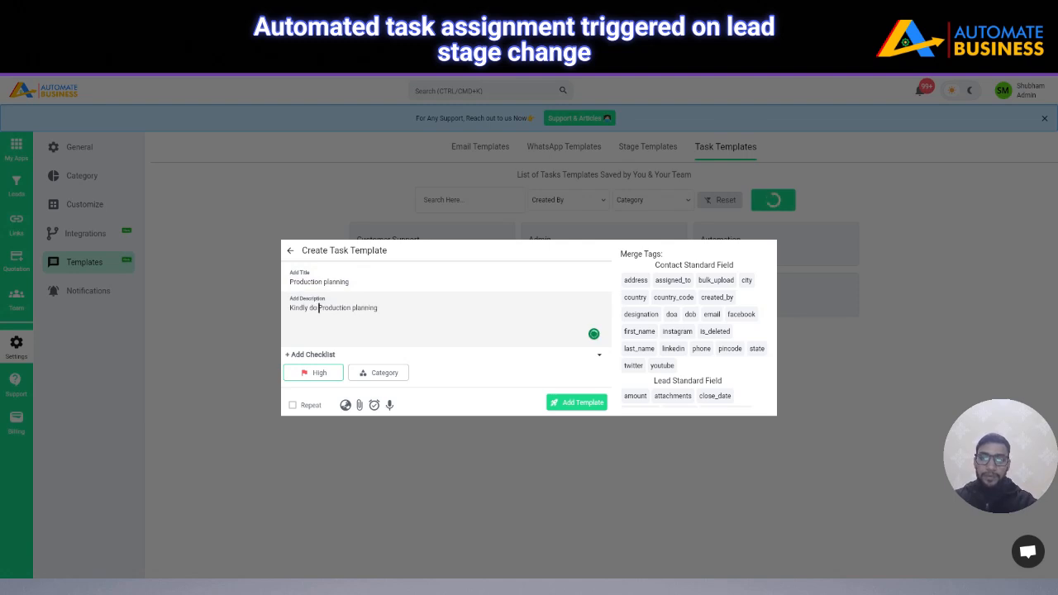
- Extend the description to read "Kindly do Production planning for the customer below." and start a new line
{"action": "left_click", "coordinate": [378, 307]}
{"action": "type", "text": "for"}
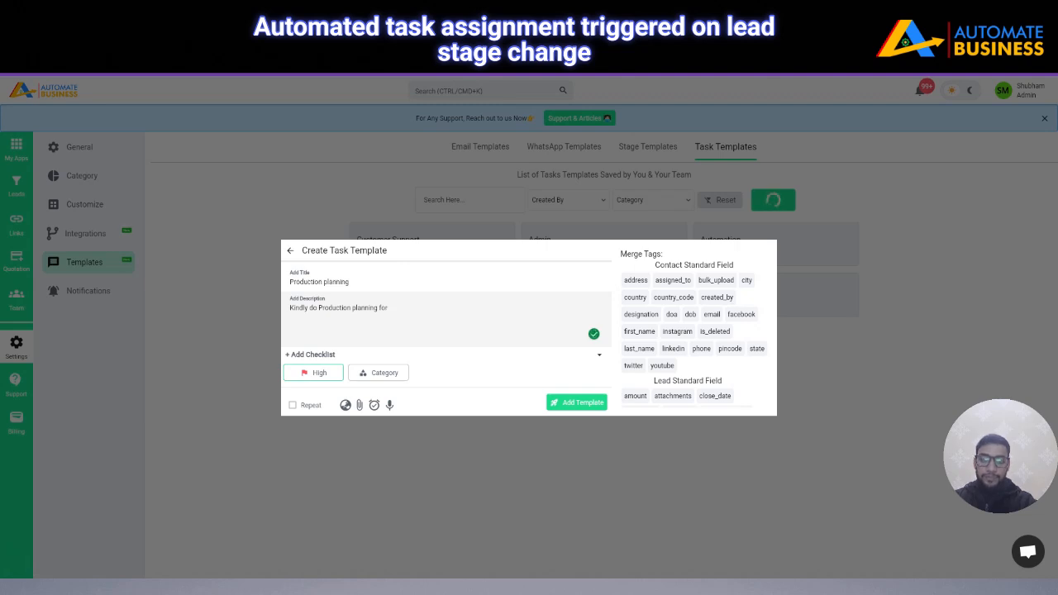
{"action": "key", "text": "BackSpace"}
{"action": "key", "text": "BackSpace"}
{"action": "key", "text": "BackSpace"}
{"action": "key", "text": "BackSpace"}
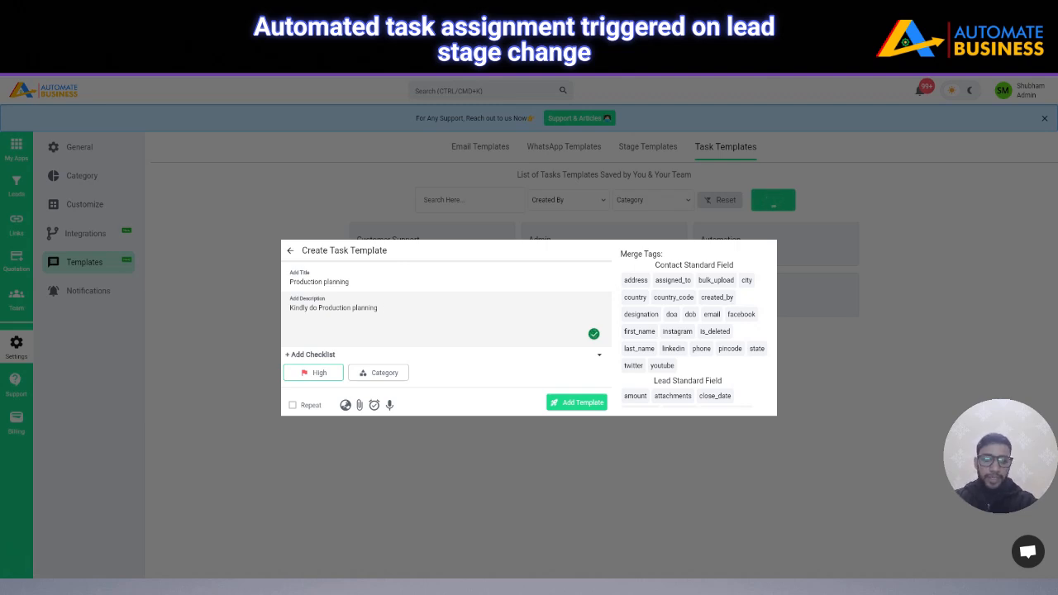
{"action": "type", "text": ":"}
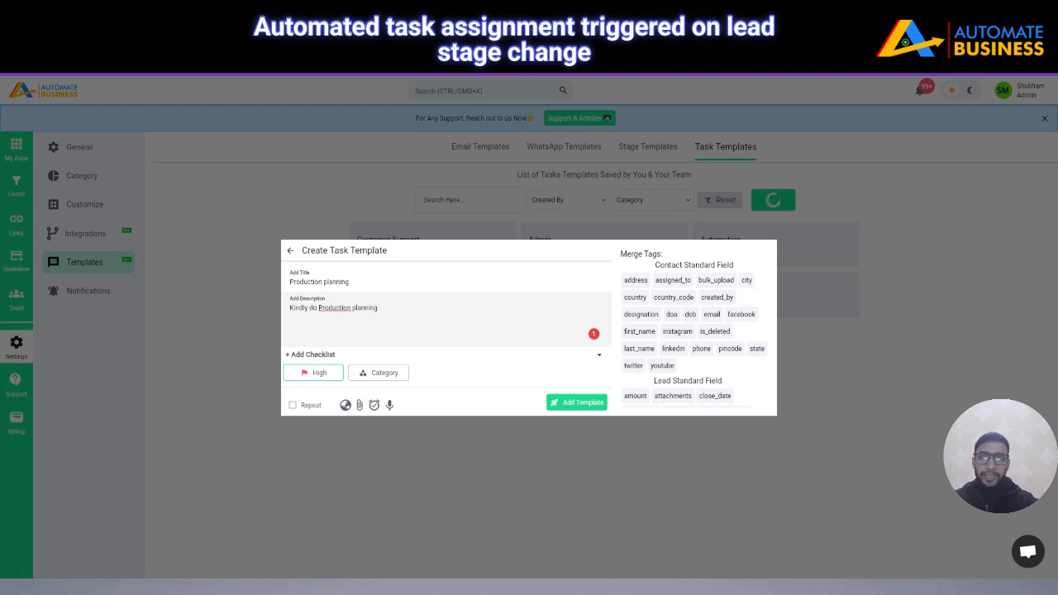
{"action": "key", "text": "BackSpace"}
{"action": "key", "text": "BackSpace"}
{"action": "type", "text": "for b"}
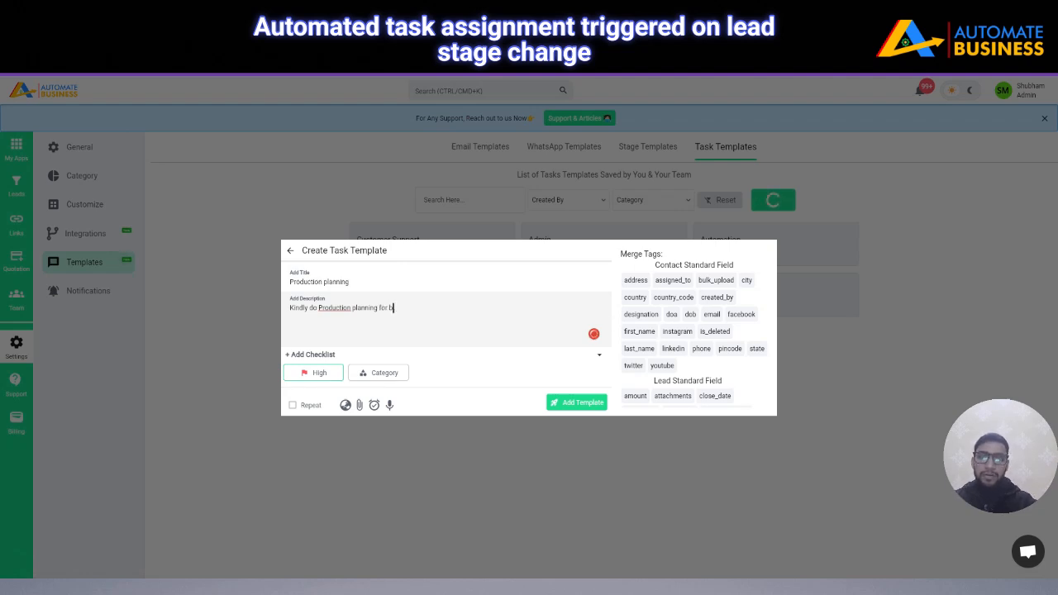
{"action": "key", "text": "BackSpace"}
{"action": "type", "text": "the ca"}
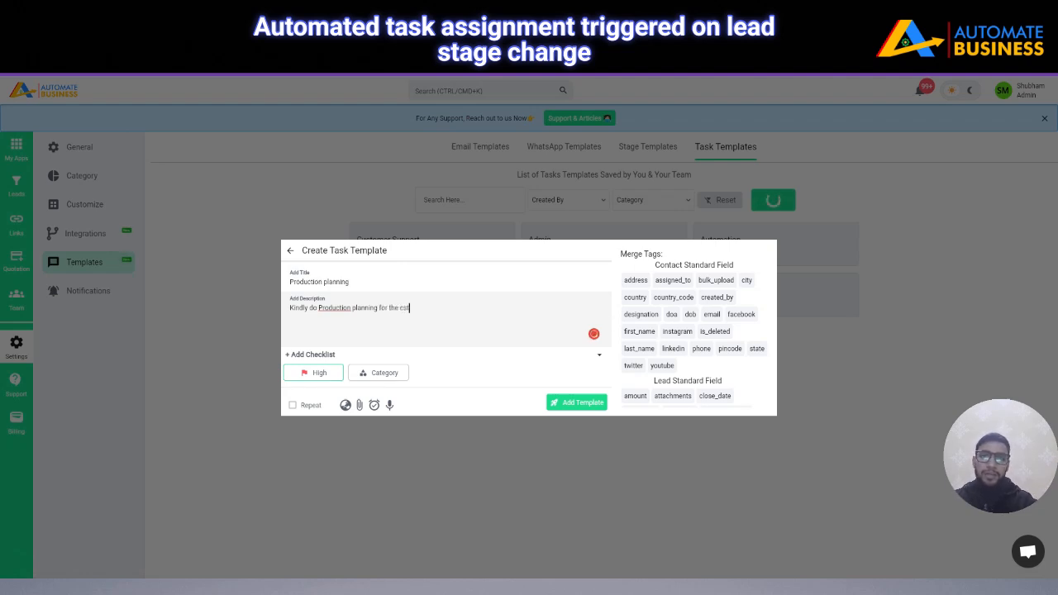
{"action": "type", "text": "stomer "}
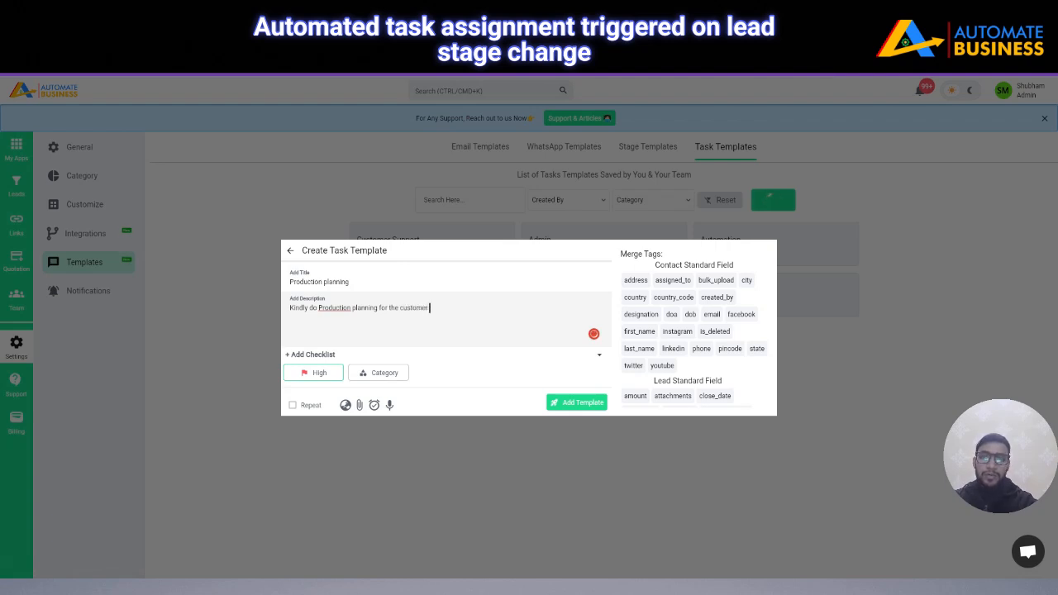
{"action": "type", "text": "below"}
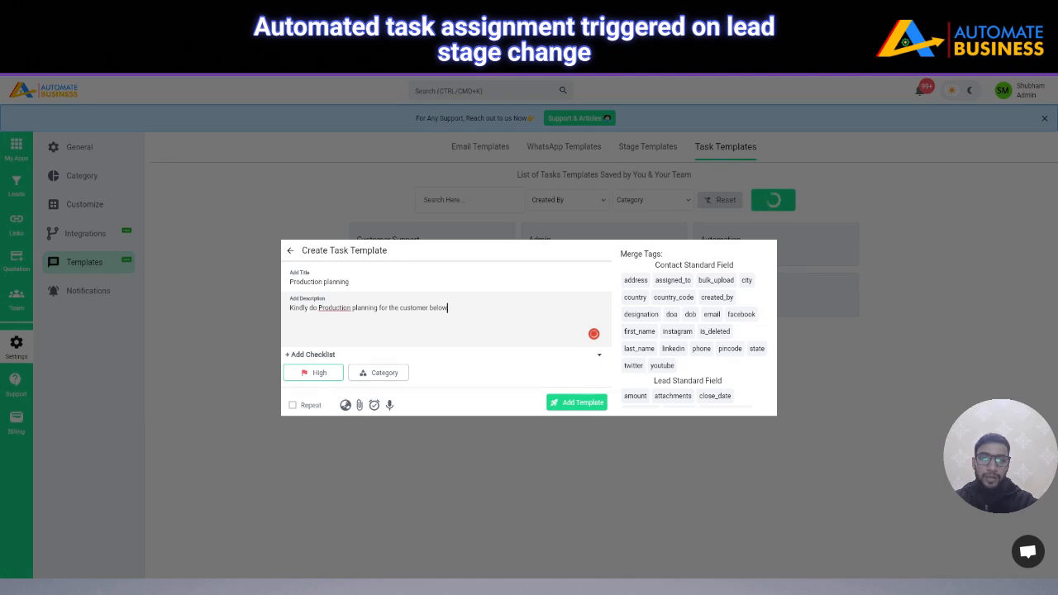
{"action": "type", "text": ". ."}
{"action": "key", "text": "Return"}
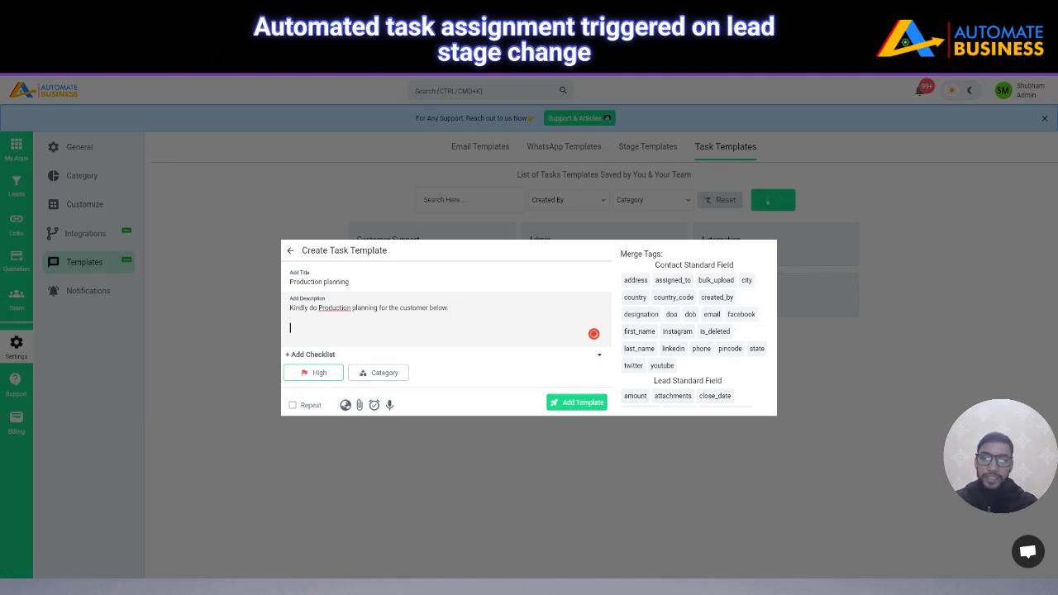
- Insert the first_name and phone merge tags on the second line of the template's description
{"action": "scroll", "coordinate": [673, 337], "scroll_direction": "down", "scroll_amount": 1}
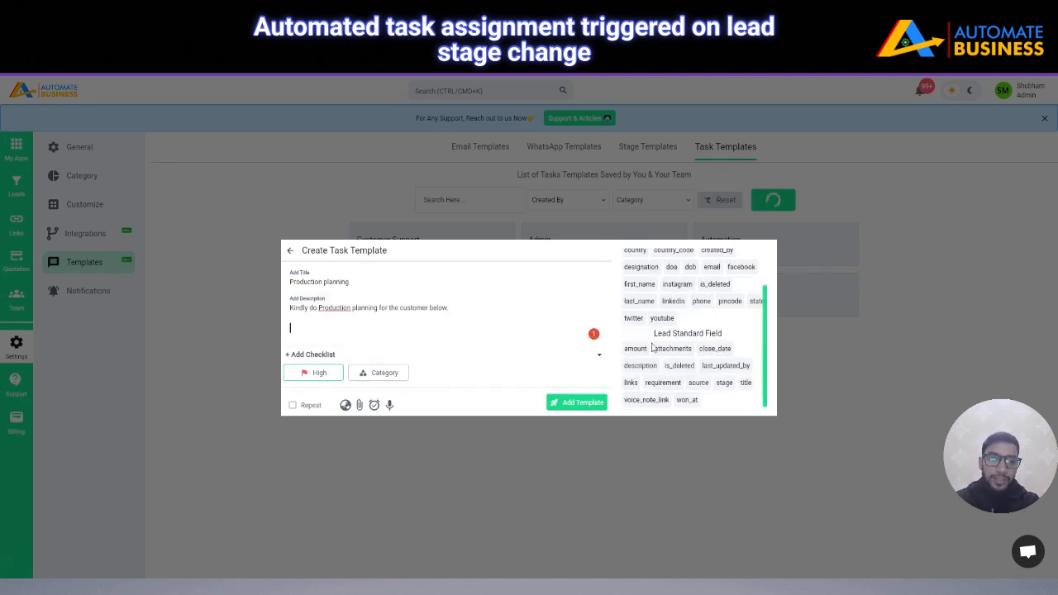
{"action": "left_click", "coordinate": [638, 285]}
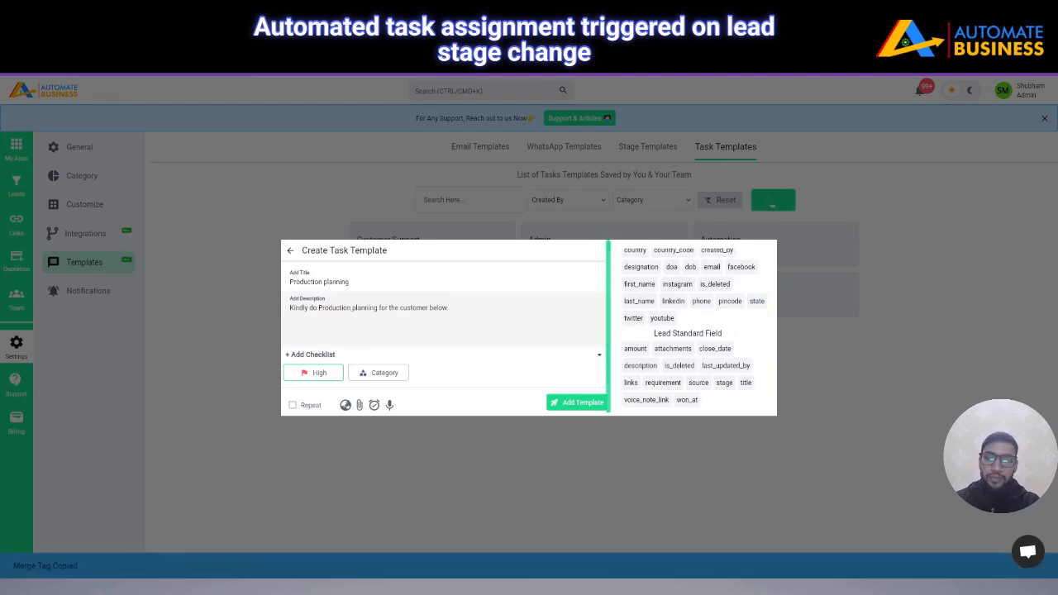
{"action": "key", "text": "ctrl+v"}
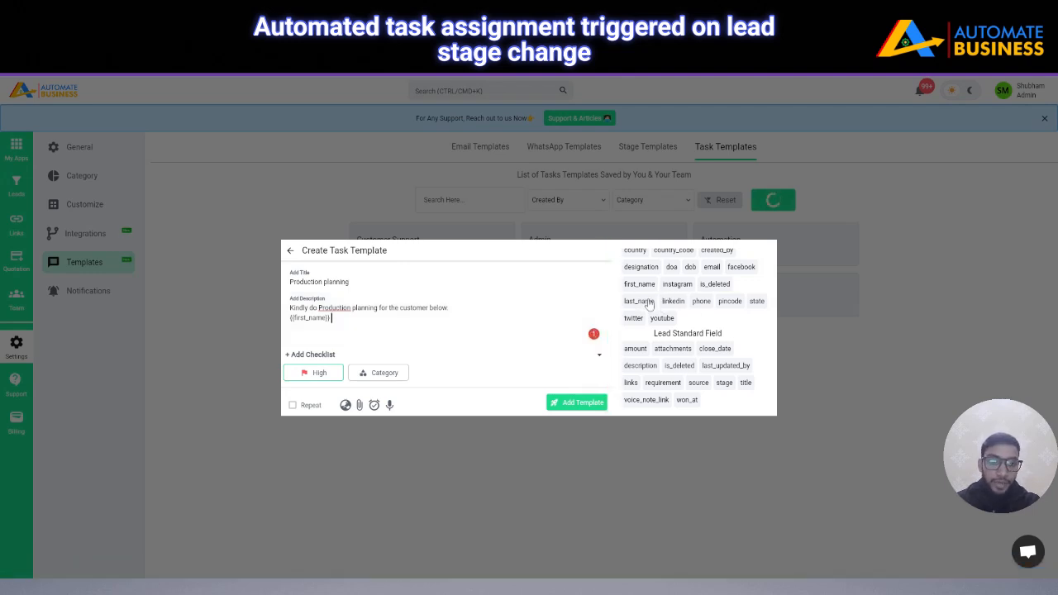
{"action": "scroll", "coordinate": [667, 314], "scroll_direction": "up", "scroll_amount": 2}
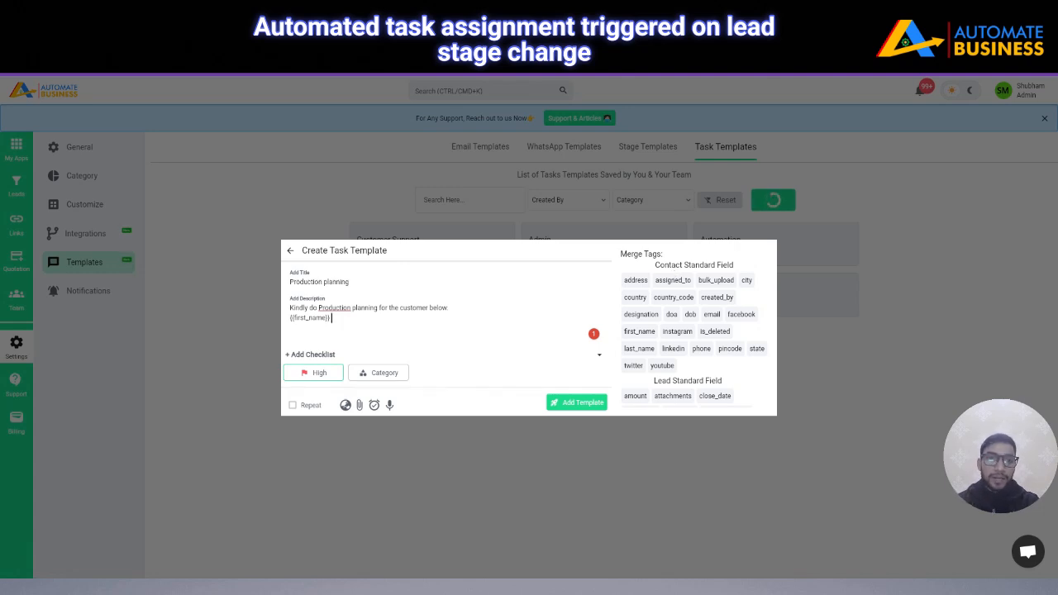
{"action": "left_click", "coordinate": [704, 353]}
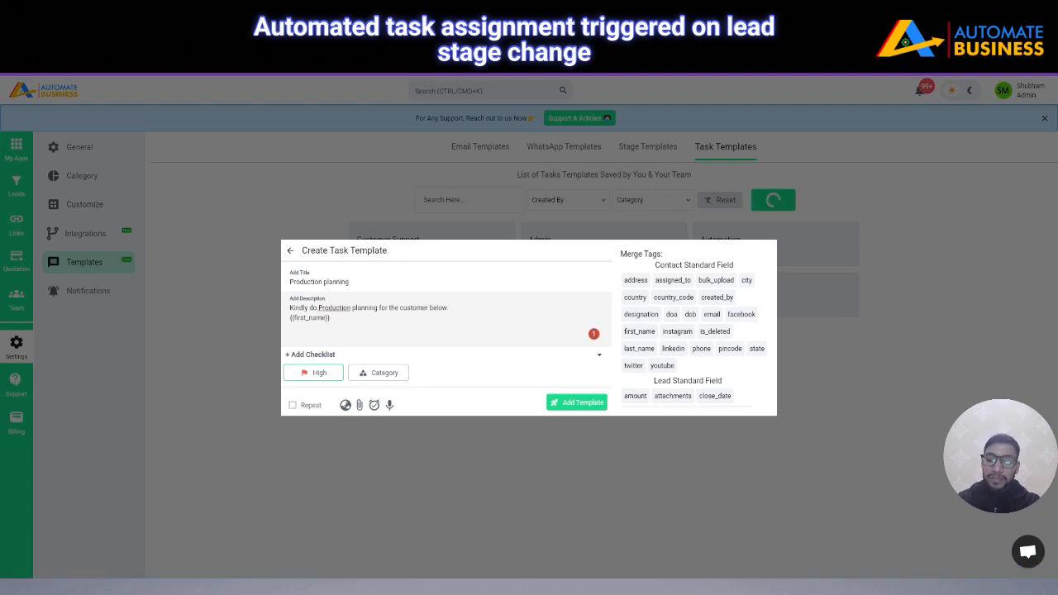
{"action": "key", "text": "ctrl+v"}
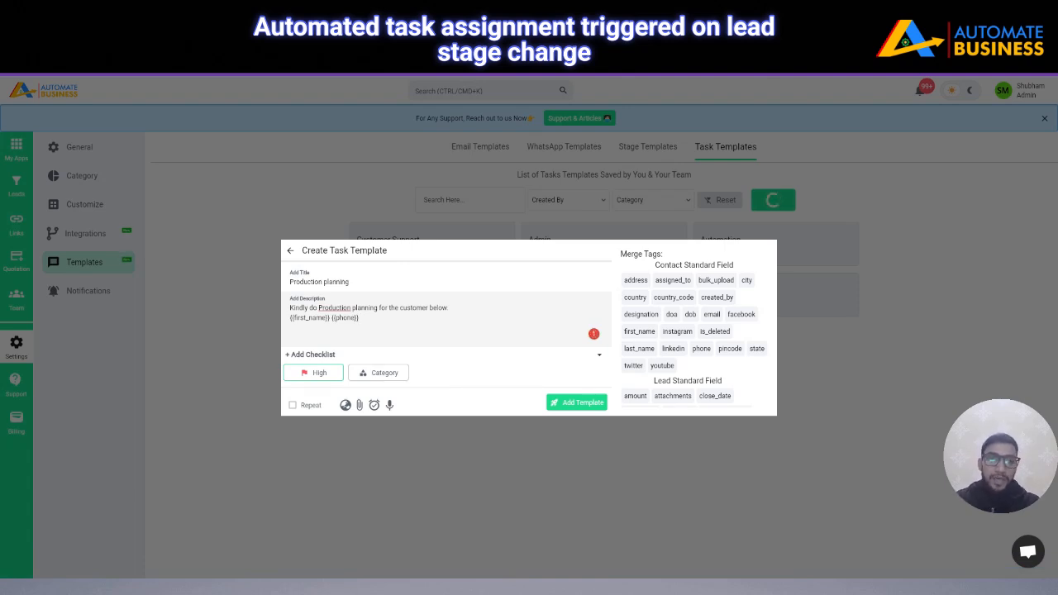
- Add the lead's description merge tag on a third line of the template's description
{"action": "scroll", "coordinate": [658, 344], "scroll_direction": "down", "scroll_amount": 1}
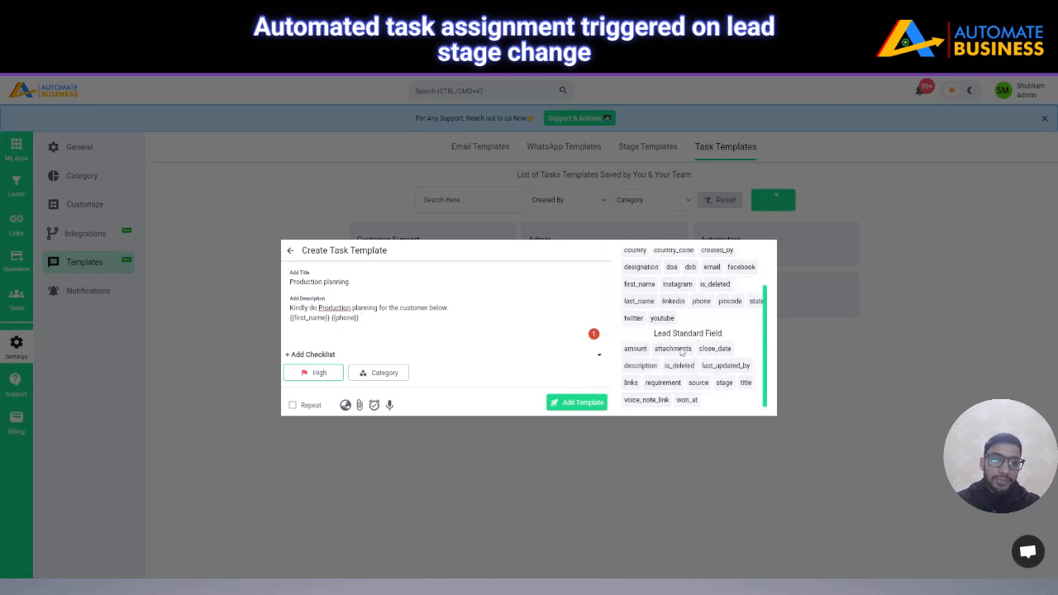
{"action": "left_click", "coordinate": [642, 365]}
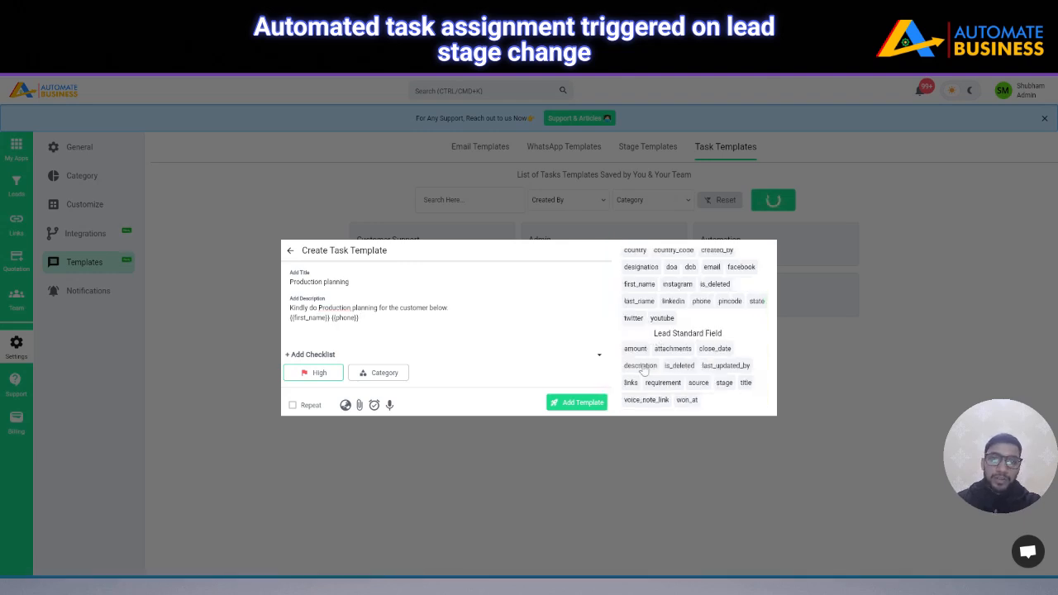
{"action": "left_click", "coordinate": [297, 328]}
{"action": "key", "text": "ctrl+v"}
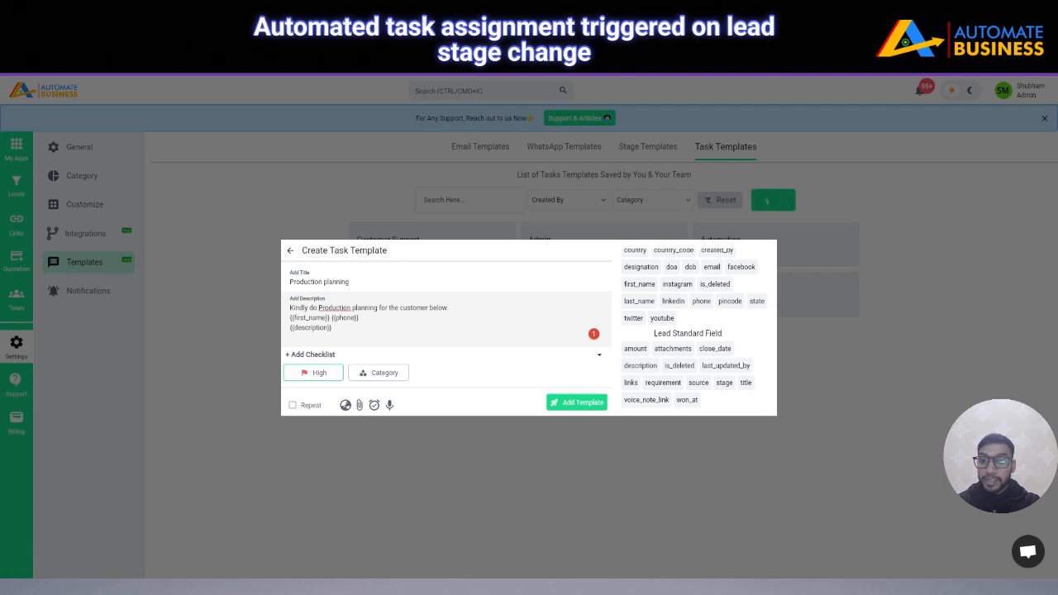
- Add a checklist item named "Production planning" to the task template
{"action": "left_click", "coordinate": [332, 356]}
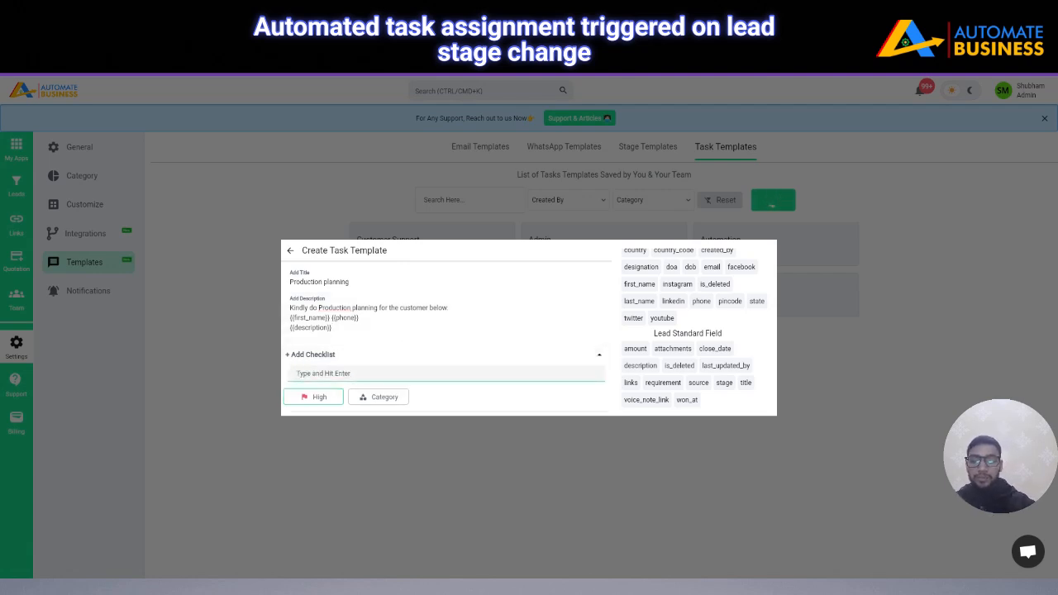
{"action": "type", "text": "Productio"}
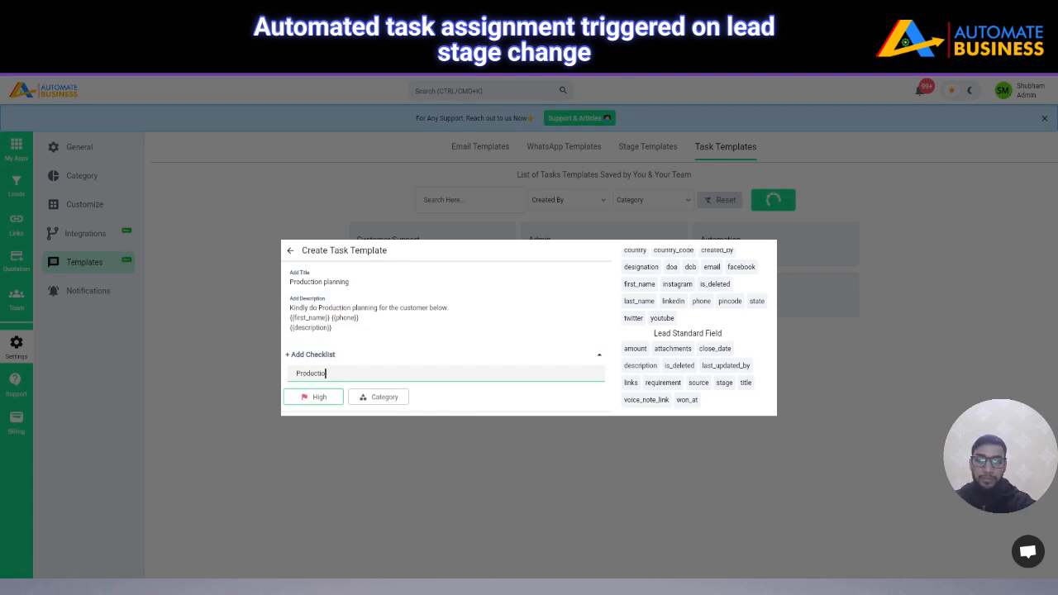
{"action": "type", "text": "n plannin"}
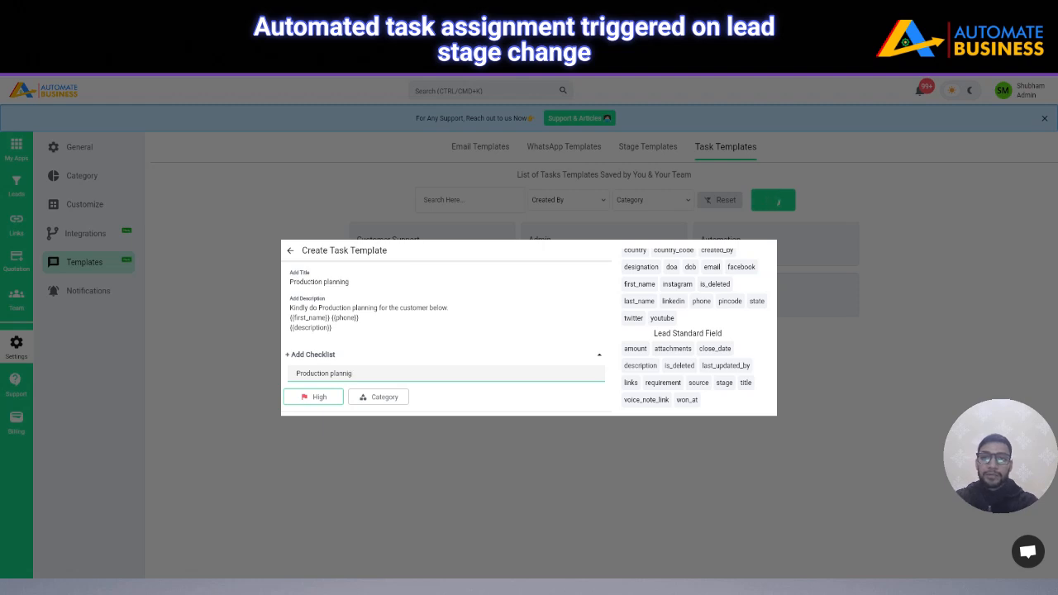
{"action": "type", "text": "g"}
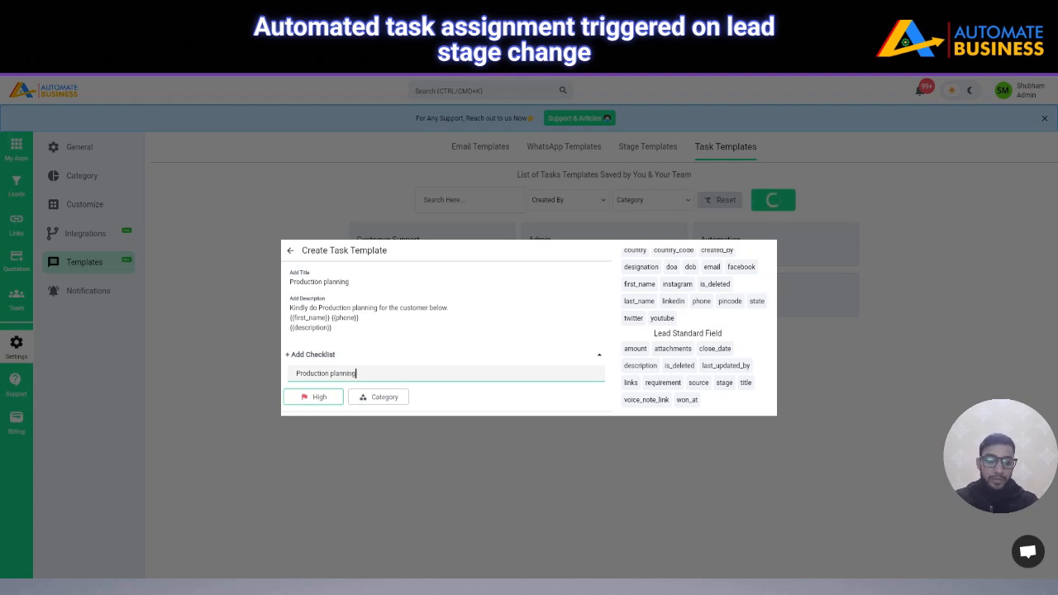
{"action": "key", "text": "Return"}
- Set the task template's category to Accounts
{"action": "scroll", "coordinate": [396, 366], "scroll_direction": "down", "scroll_amount": 1}
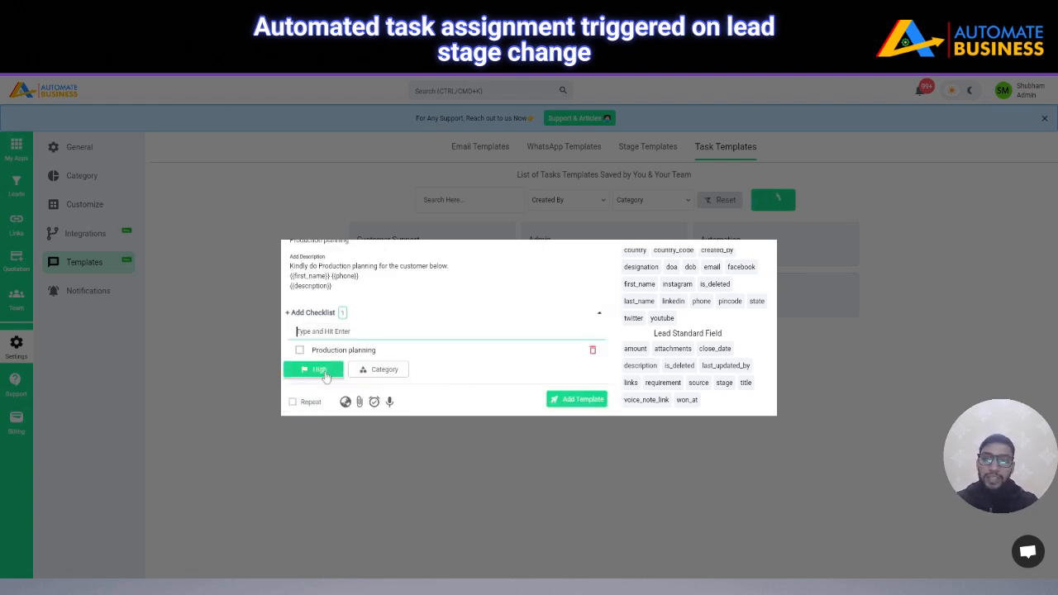
{"action": "left_click", "coordinate": [376, 370]}
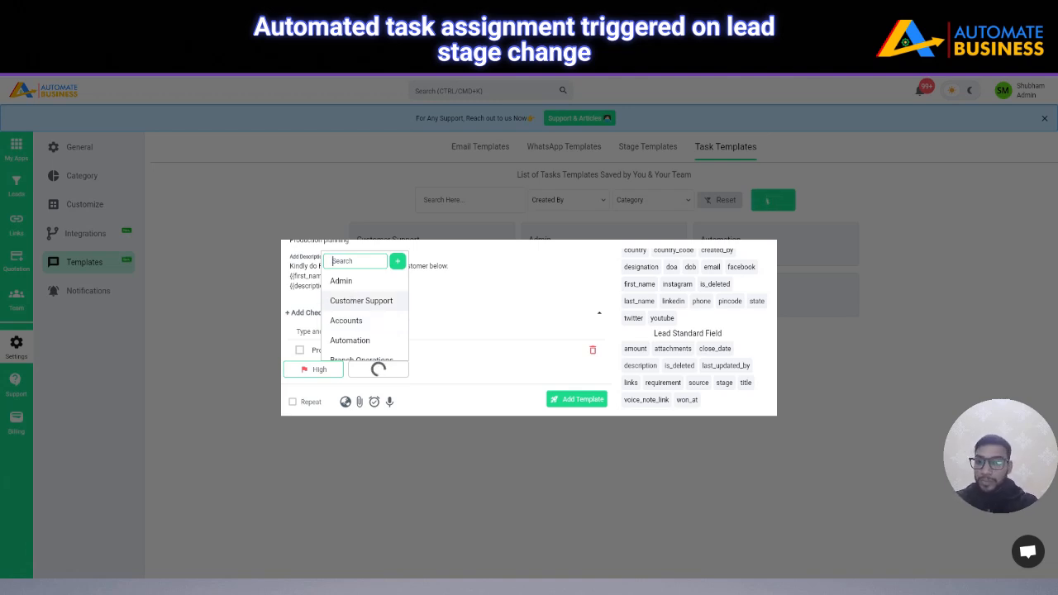
{"action": "scroll", "coordinate": [364, 330], "scroll_direction": "down", "scroll_amount": 1}
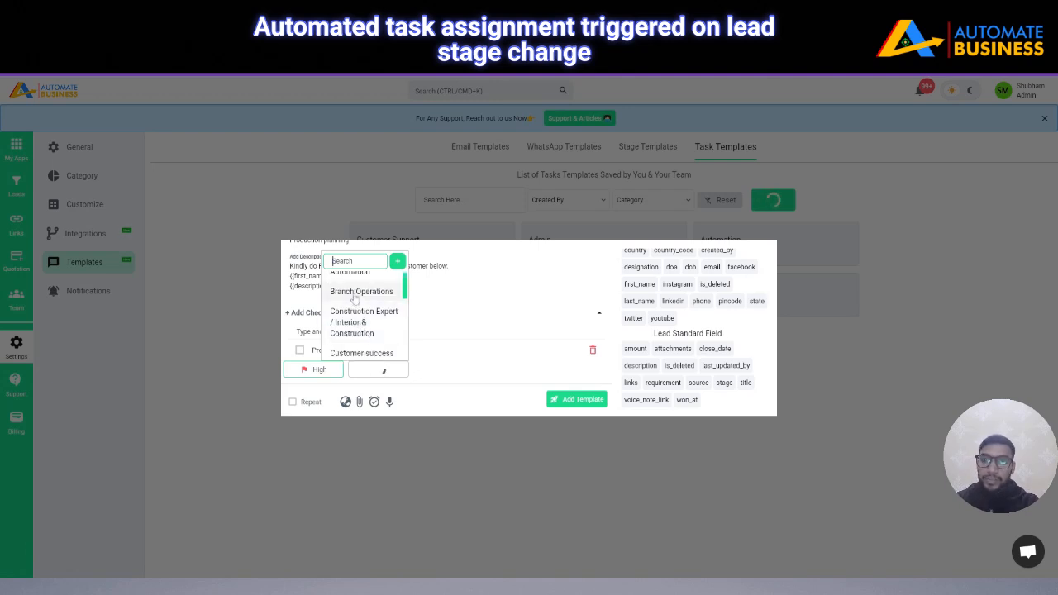
{"action": "left_click", "coordinate": [358, 325]}
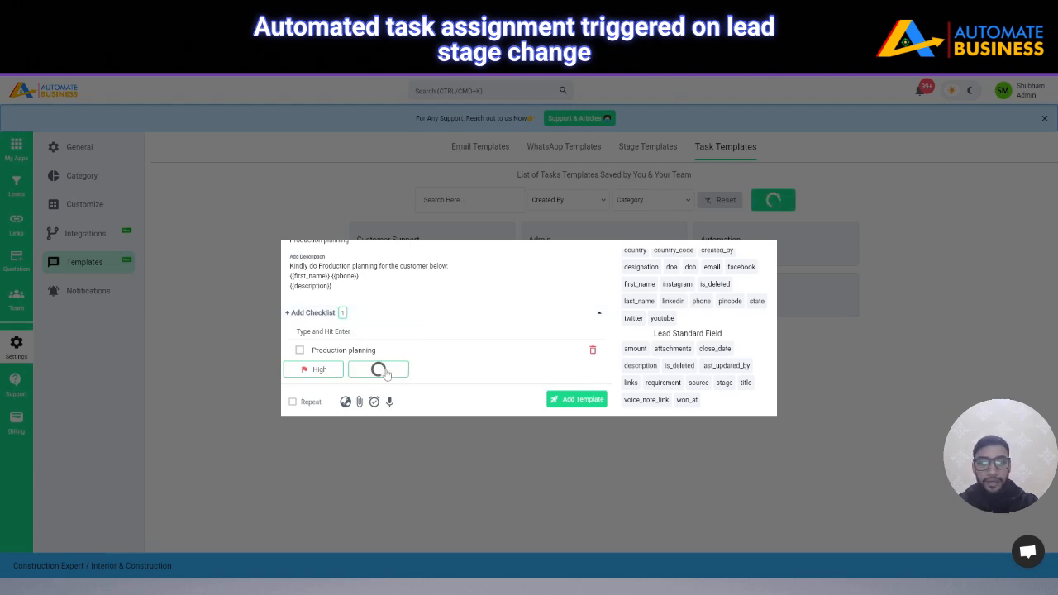
{"action": "left_click", "coordinate": [359, 324]}
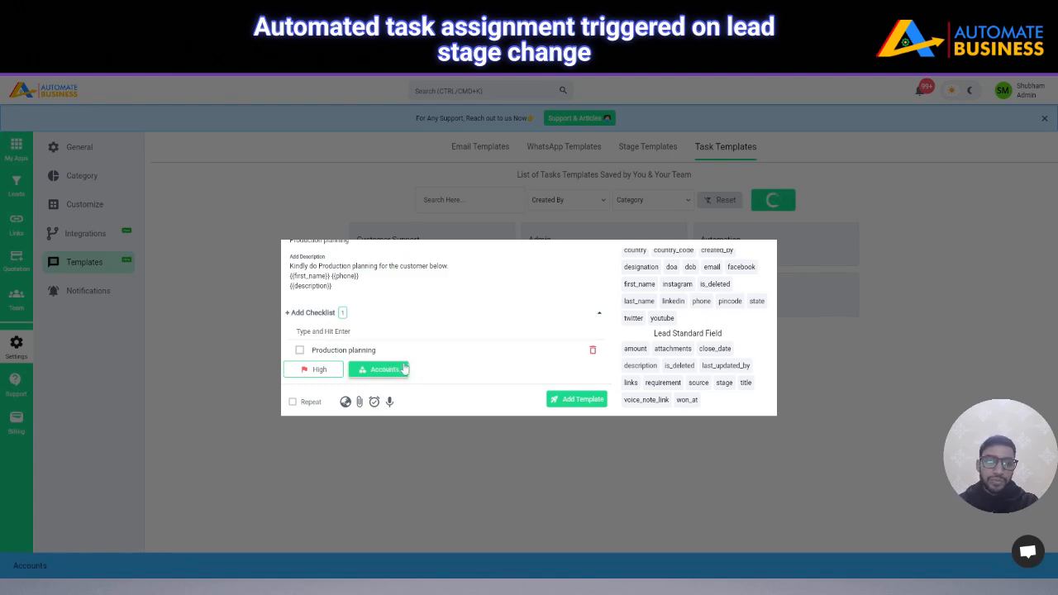
- Check the template's repeat option and look at its link and attachment dialogs without adding anything
{"action": "left_click", "coordinate": [294, 405]}
{"action": "left_click", "coordinate": [292, 403]}
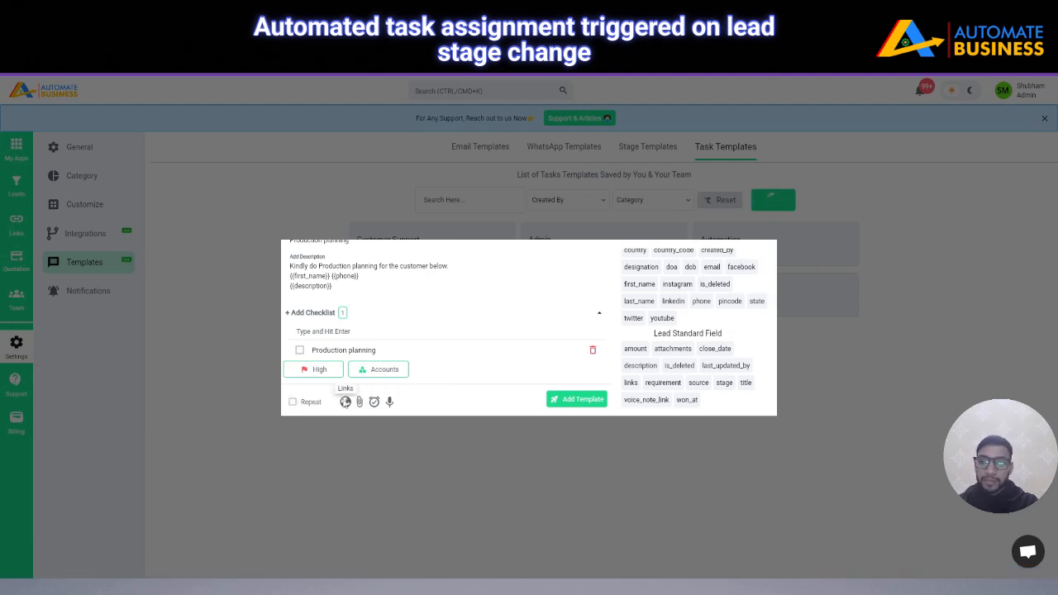
{"action": "left_click", "coordinate": [346, 401]}
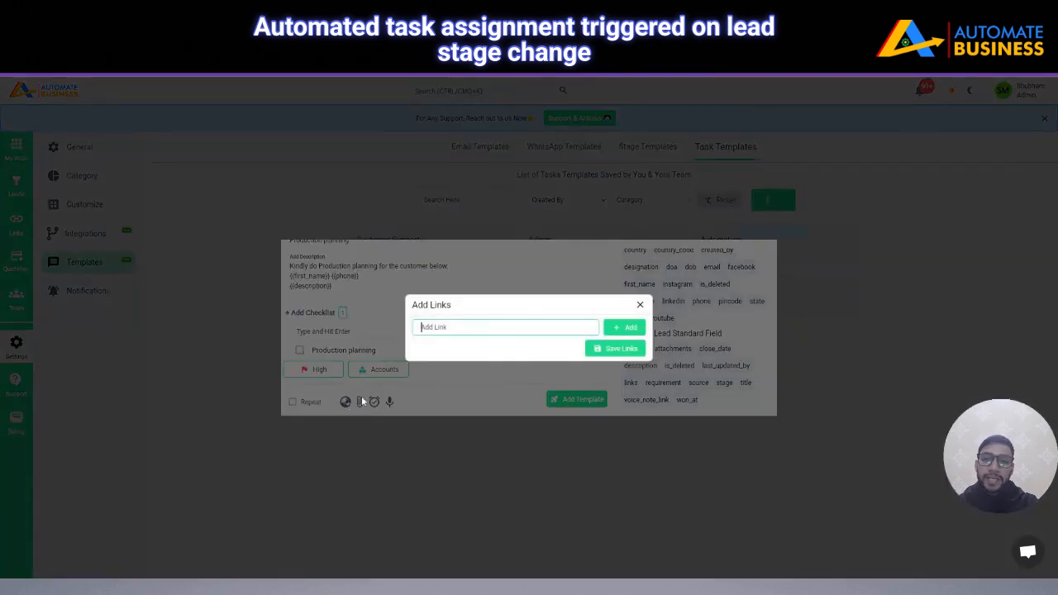
{"action": "left_click", "coordinate": [637, 312]}
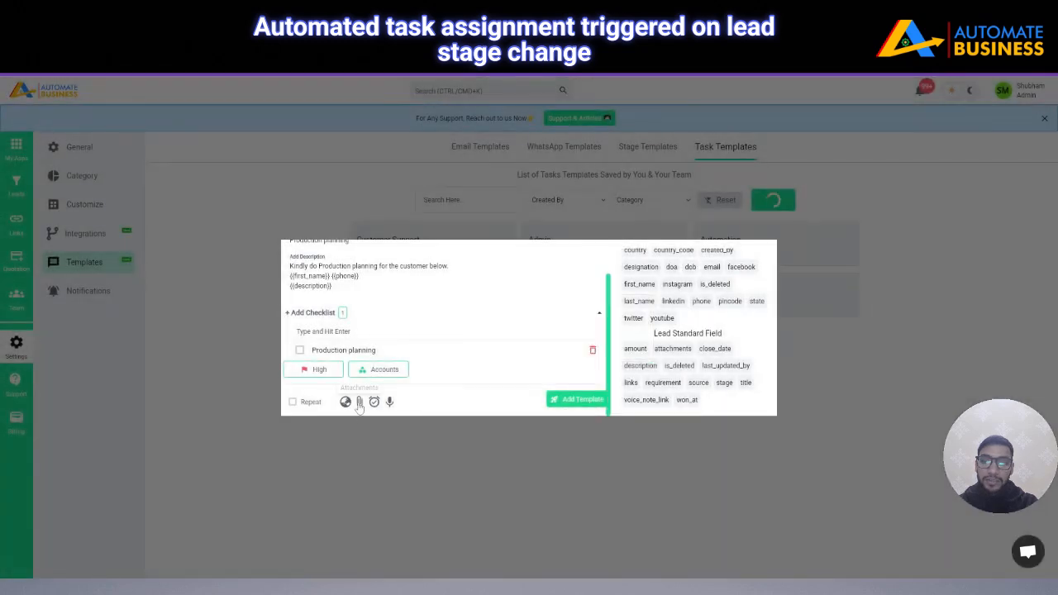
{"action": "left_click", "coordinate": [359, 402]}
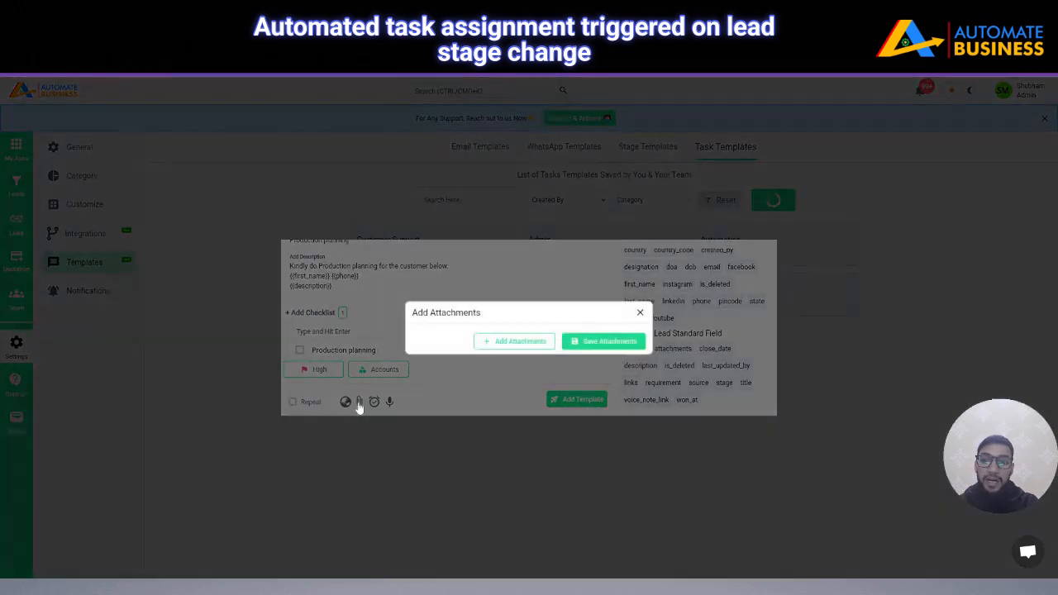
{"action": "left_click", "coordinate": [640, 313]}
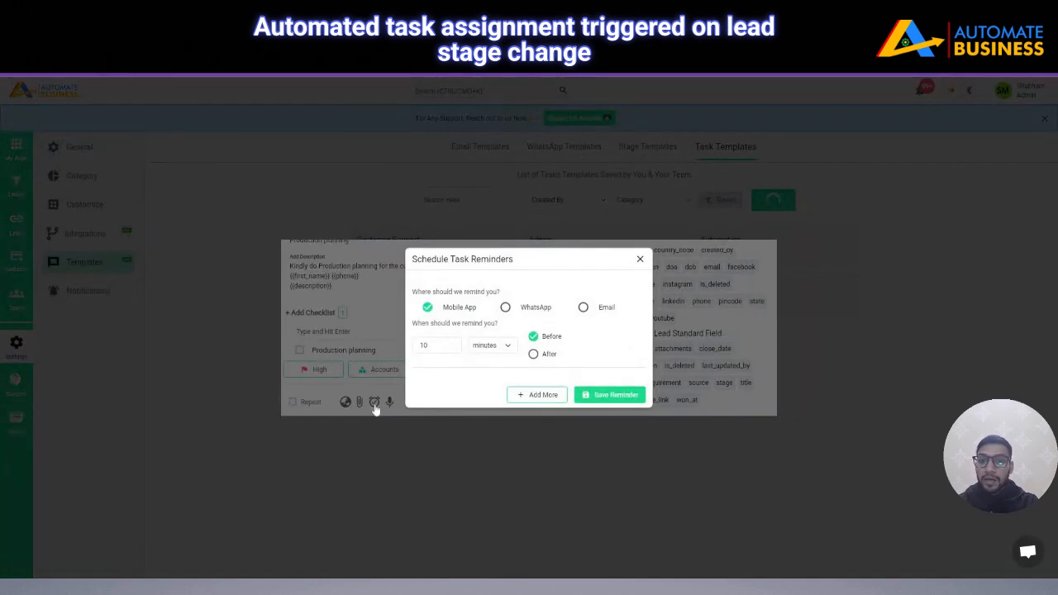
- Schedule a reminder 5 minutes before via Mobile App and WhatsApp plus a second Mobile App reminder 10 minutes before, and save the template
{"action": "left_click", "coordinate": [374, 402]}
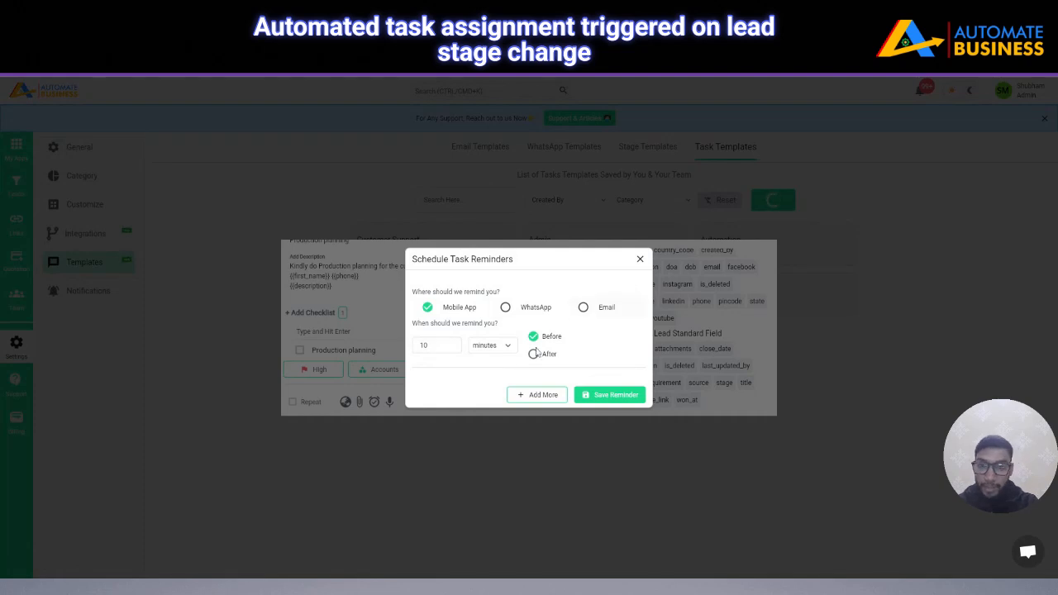
{"action": "left_click", "coordinate": [505, 306]}
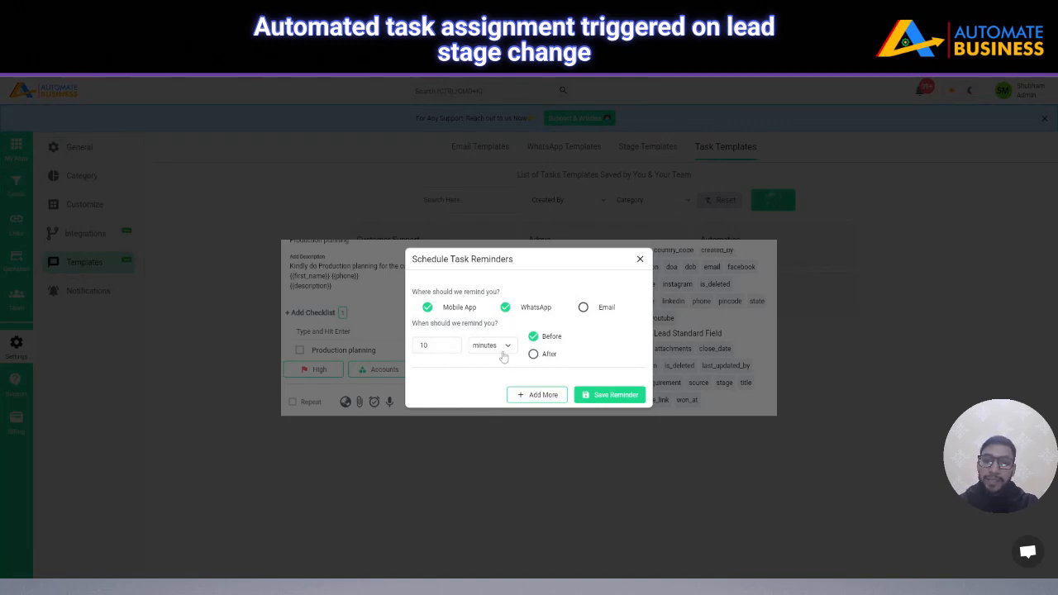
{"action": "left_click", "coordinate": [543, 395]}
{"action": "left_click", "coordinate": [453, 397]}
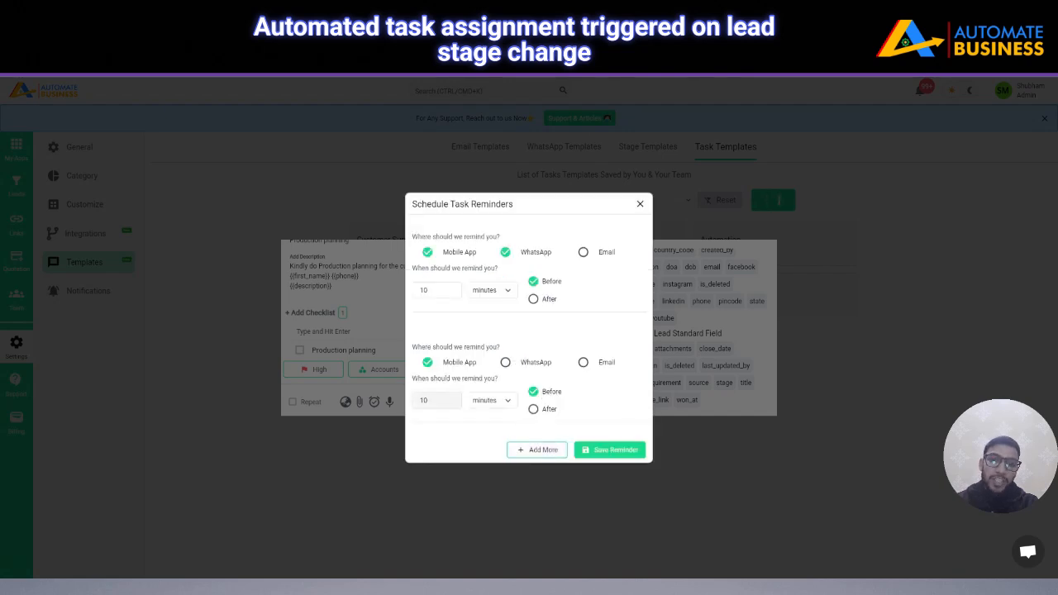
{"action": "left_click", "coordinate": [438, 290]}
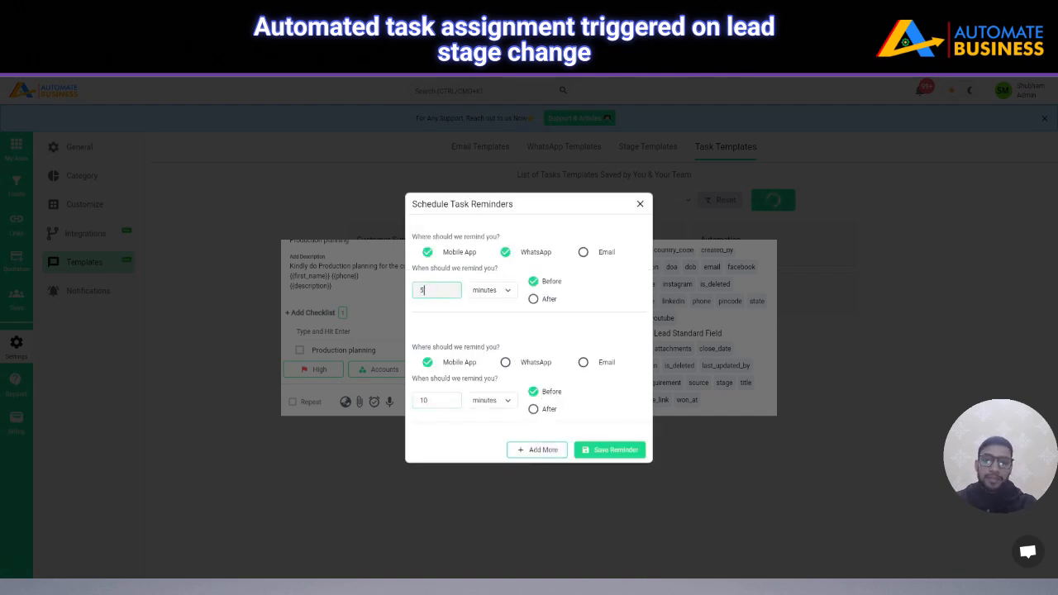
{"action": "left_click", "coordinate": [588, 448]}
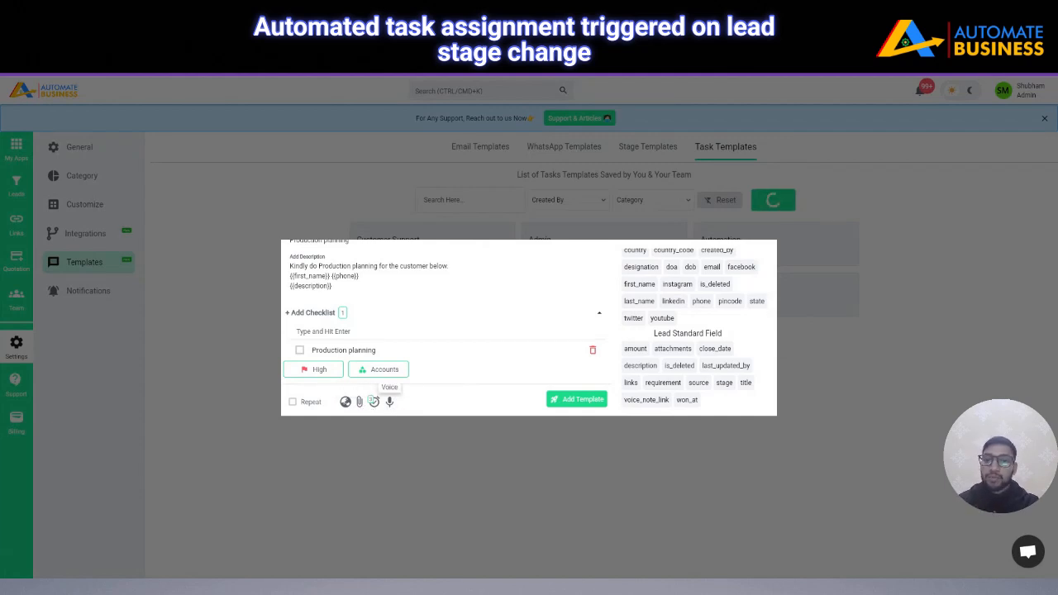
{"action": "left_click", "coordinate": [581, 401]}
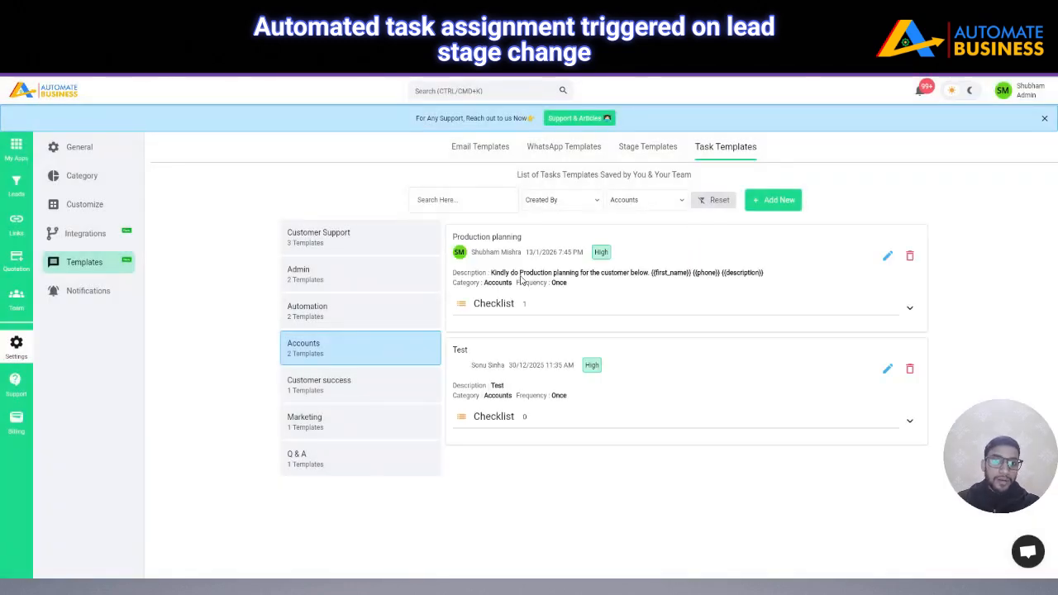
- Show the Automate Manufacturing pipeline's stage templates and open the task template selection for the Production Planning stage
{"action": "left_click", "coordinate": [648, 146]}
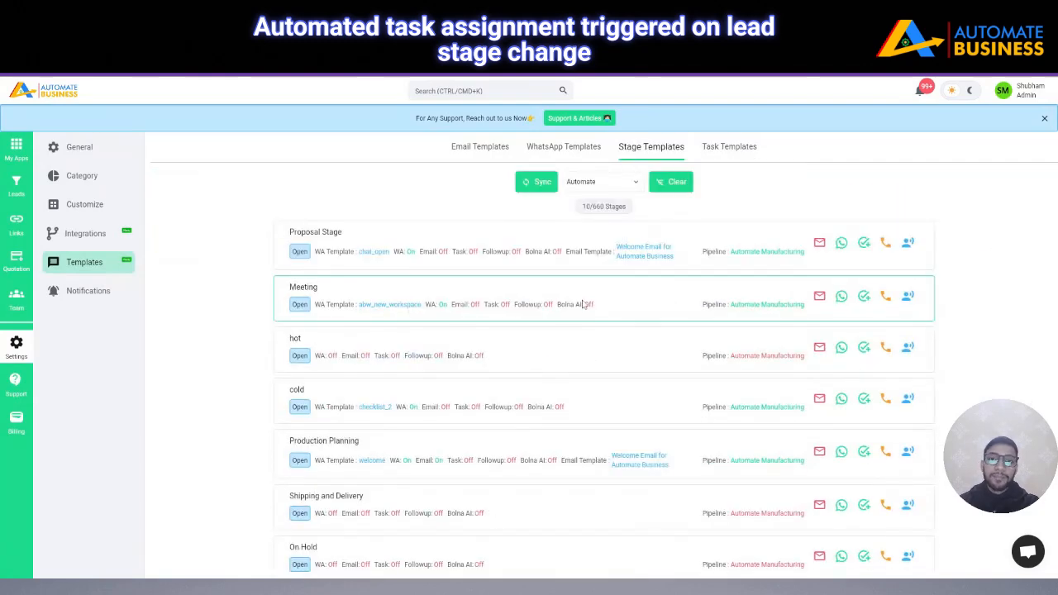
{"action": "left_click", "coordinate": [589, 185]}
{"action": "left_click", "coordinate": [600, 266]}
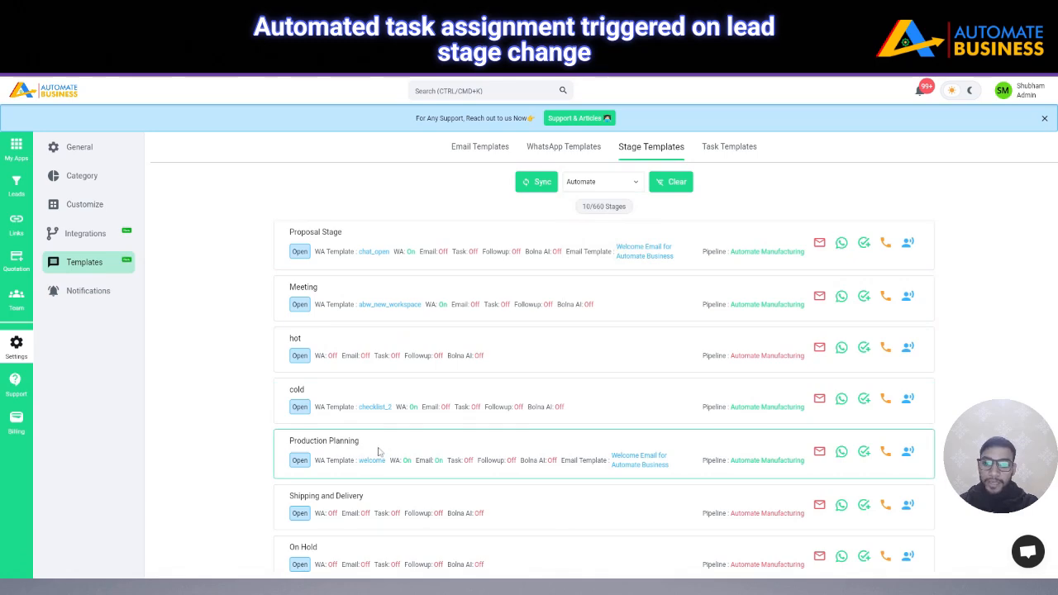
{"action": "left_click", "coordinate": [863, 452]}
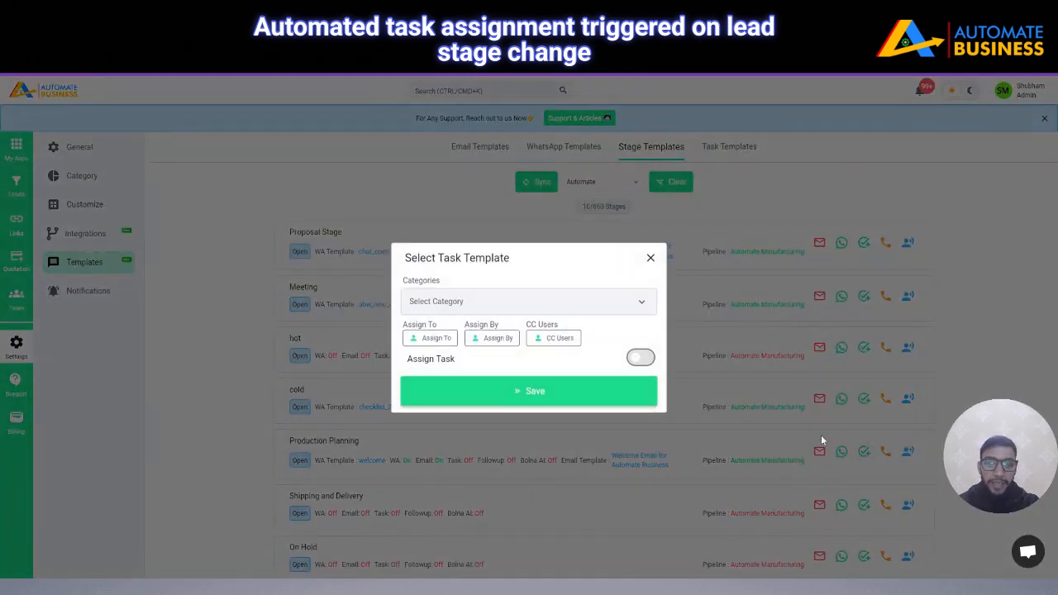
{"action": "left_click", "coordinate": [434, 303]}
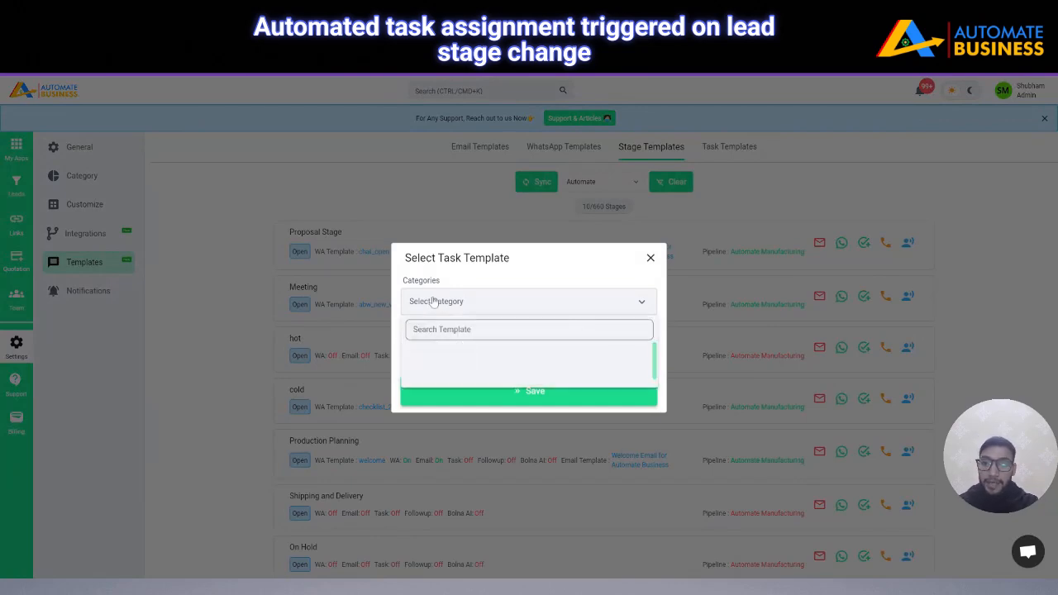
{"action": "scroll", "coordinate": [448, 389], "scroll_direction": "down", "scroll_amount": 2}
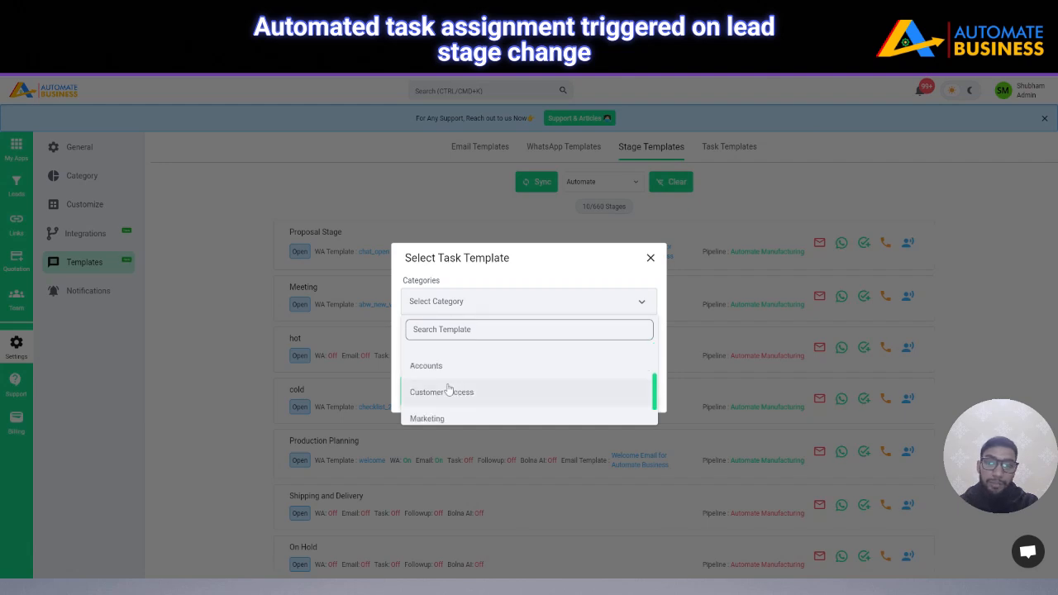
{"action": "scroll", "coordinate": [448, 389], "scroll_direction": "down", "scroll_amount": 1}
{"action": "scroll", "coordinate": [448, 390], "scroll_direction": "up", "scroll_amount": 3}
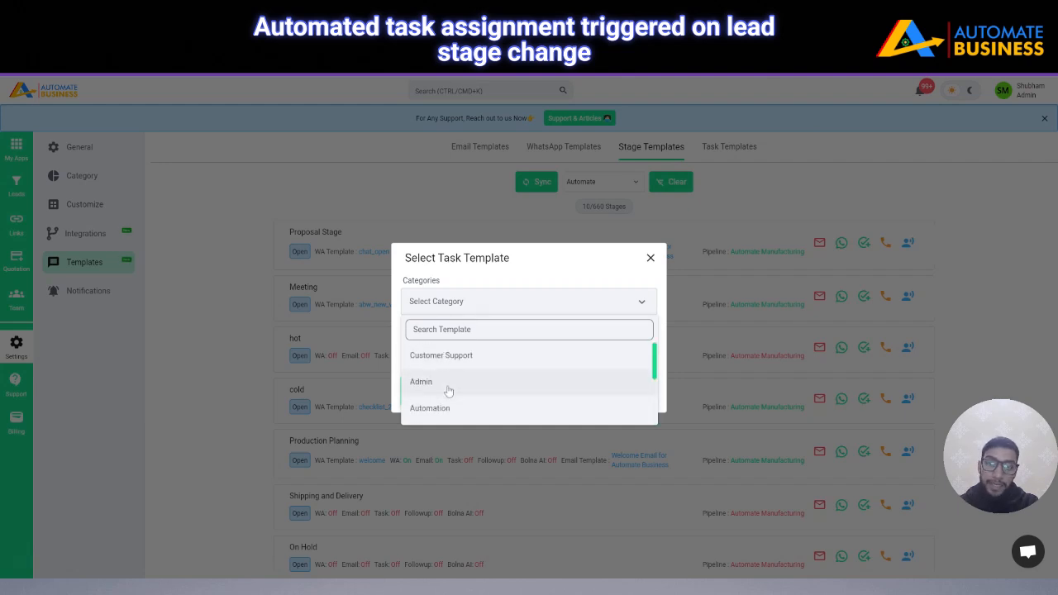
{"action": "left_click", "coordinate": [448, 385]}
{"action": "left_click", "coordinate": [463, 324]}
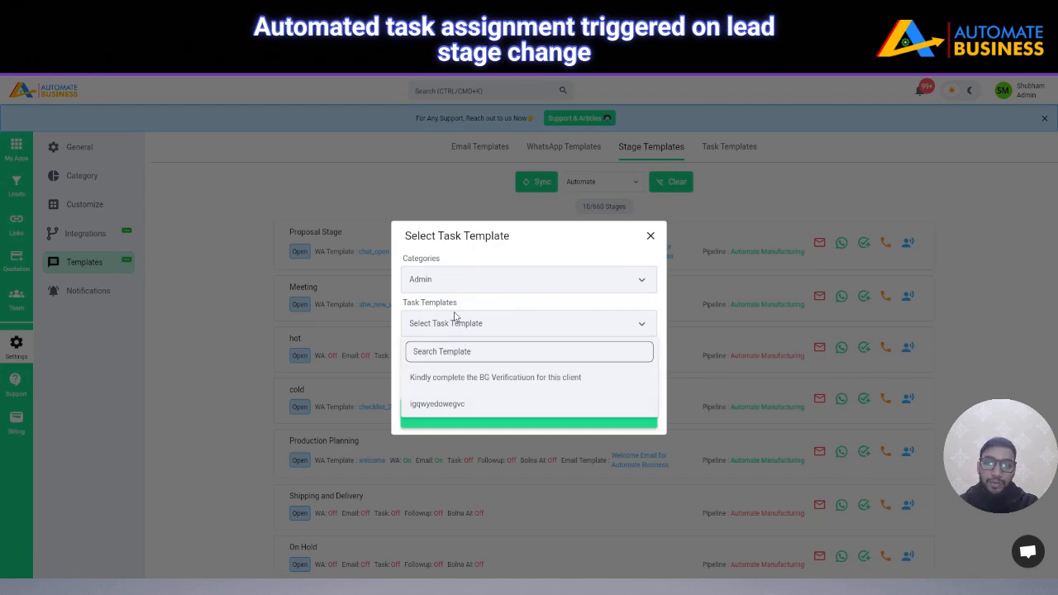
{"action": "left_click", "coordinate": [453, 281]}
{"action": "left_click", "coordinate": [451, 280]}
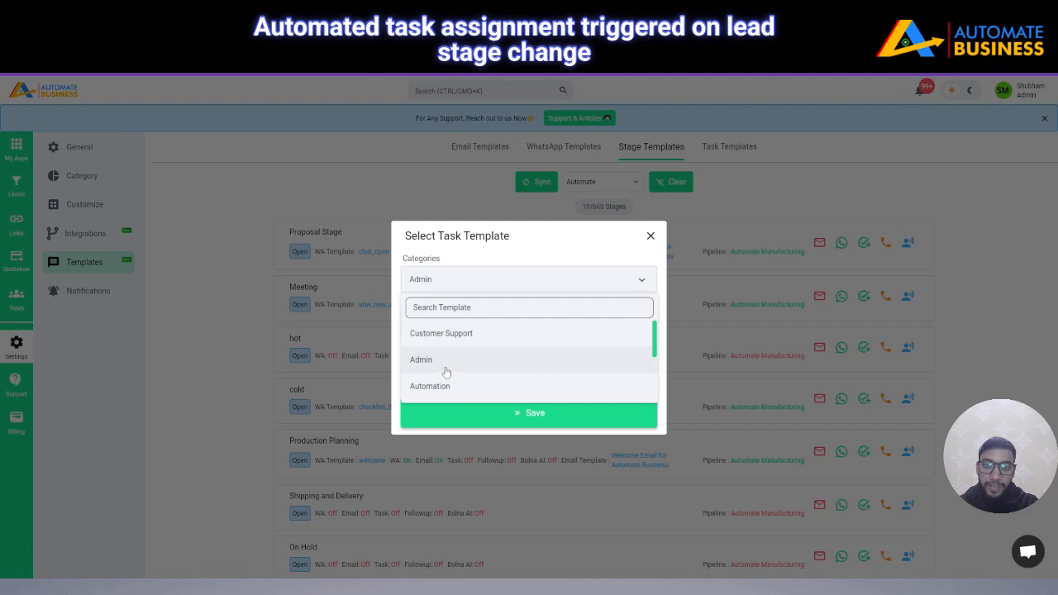
{"action": "scroll", "coordinate": [448, 374], "scroll_direction": "down", "scroll_amount": 3}
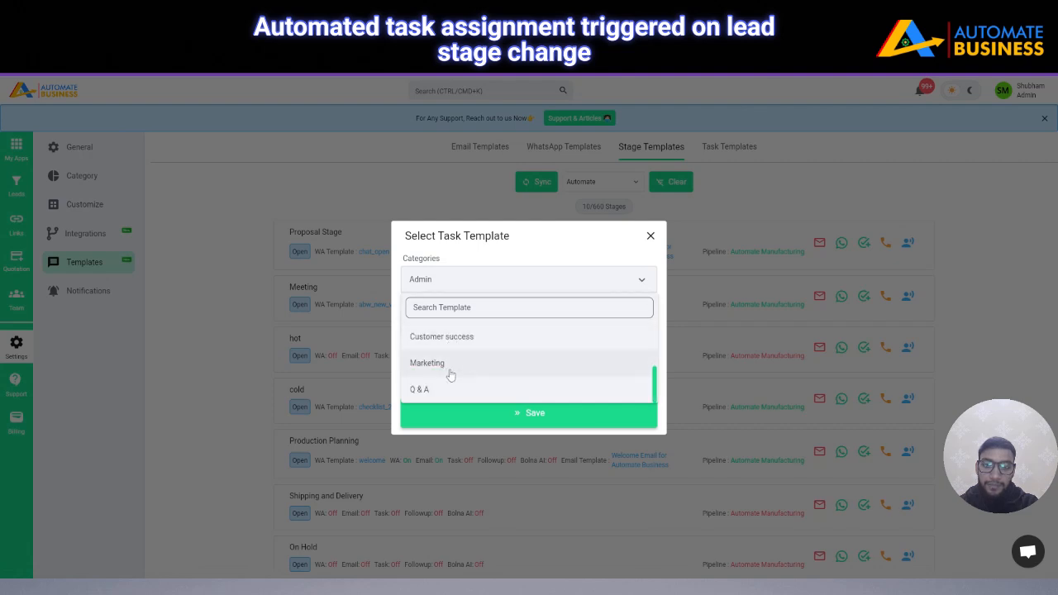
{"action": "scroll", "coordinate": [451, 375], "scroll_direction": "up", "scroll_amount": 3}
{"action": "left_click", "coordinate": [449, 366]}
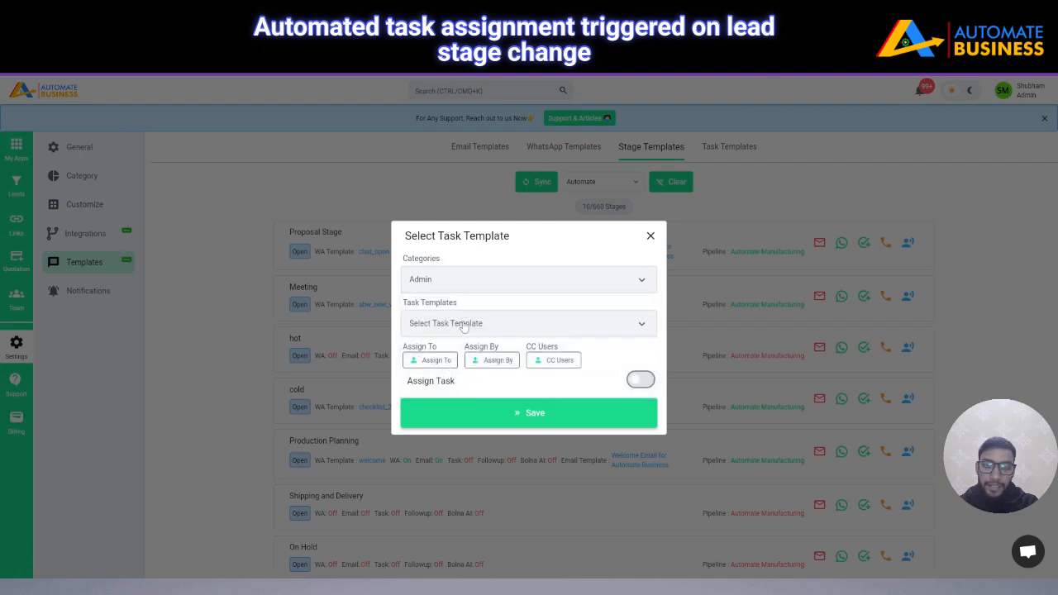
{"action": "left_click", "coordinate": [464, 324]}
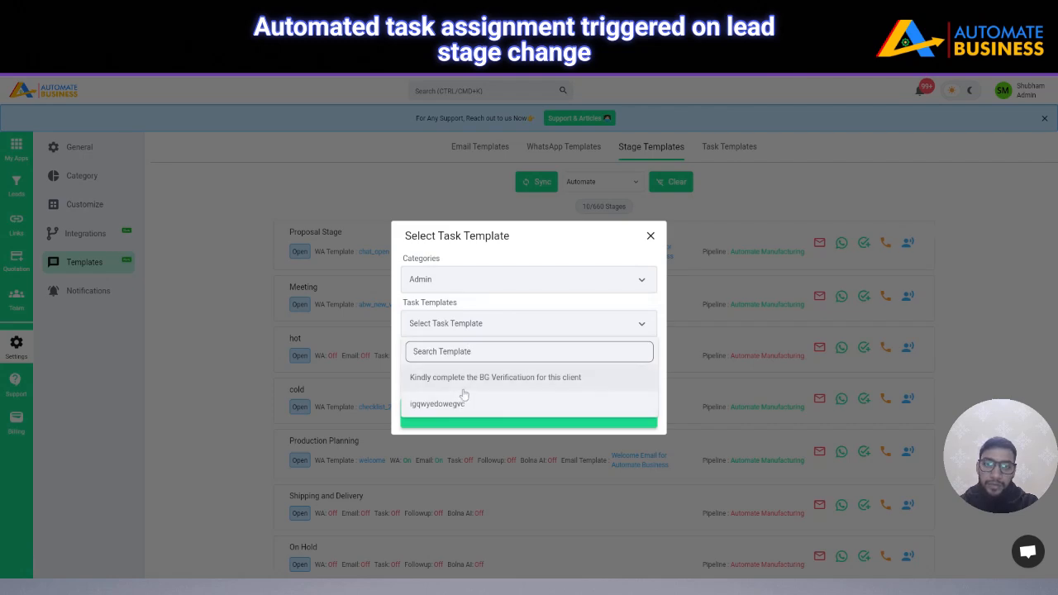
{"action": "left_click", "coordinate": [465, 288]}
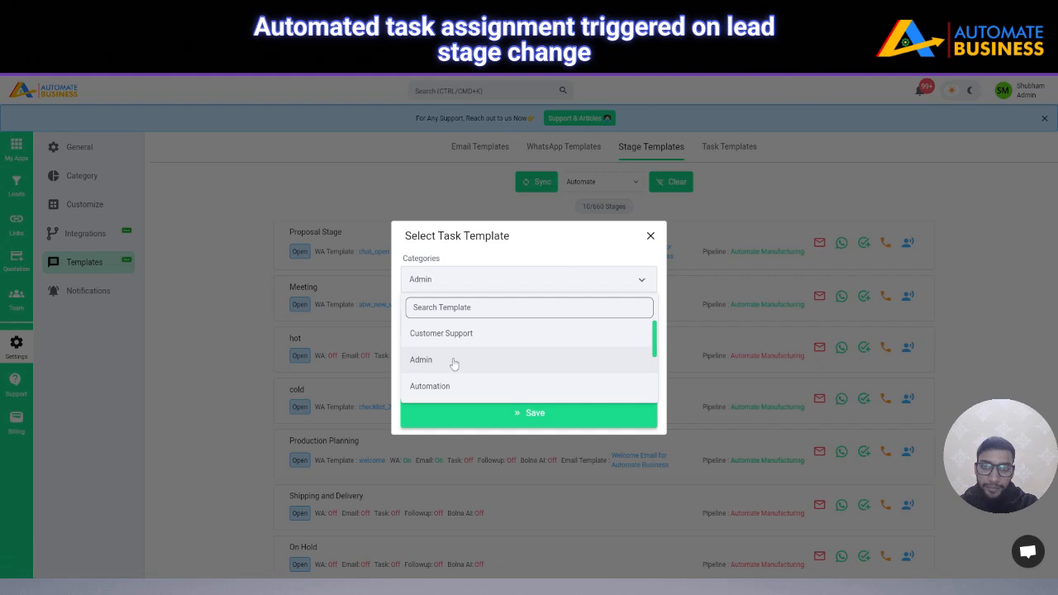
{"action": "left_click", "coordinate": [650, 235]}
{"action": "left_click", "coordinate": [650, 236]}
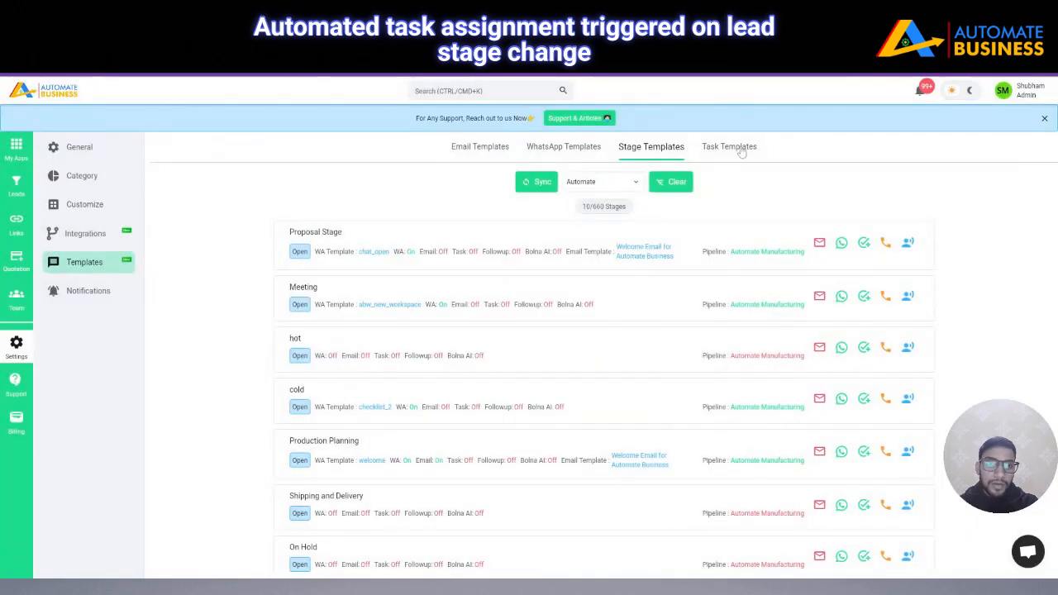
- Check the saved task templates to see which category holds the Production planning template
{"action": "left_click", "coordinate": [739, 150]}
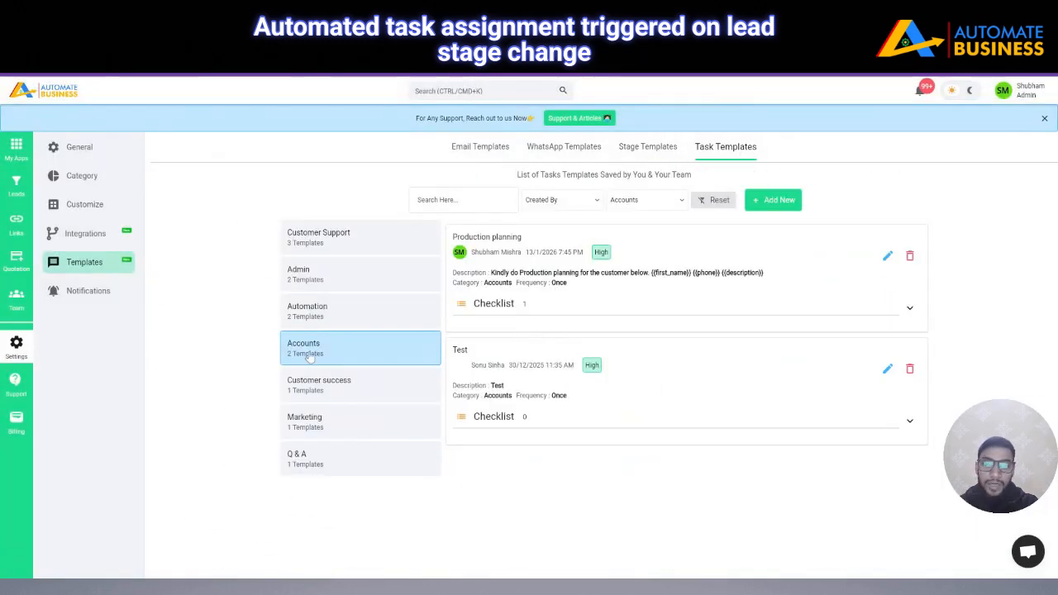
{"action": "left_click", "coordinate": [647, 147]}
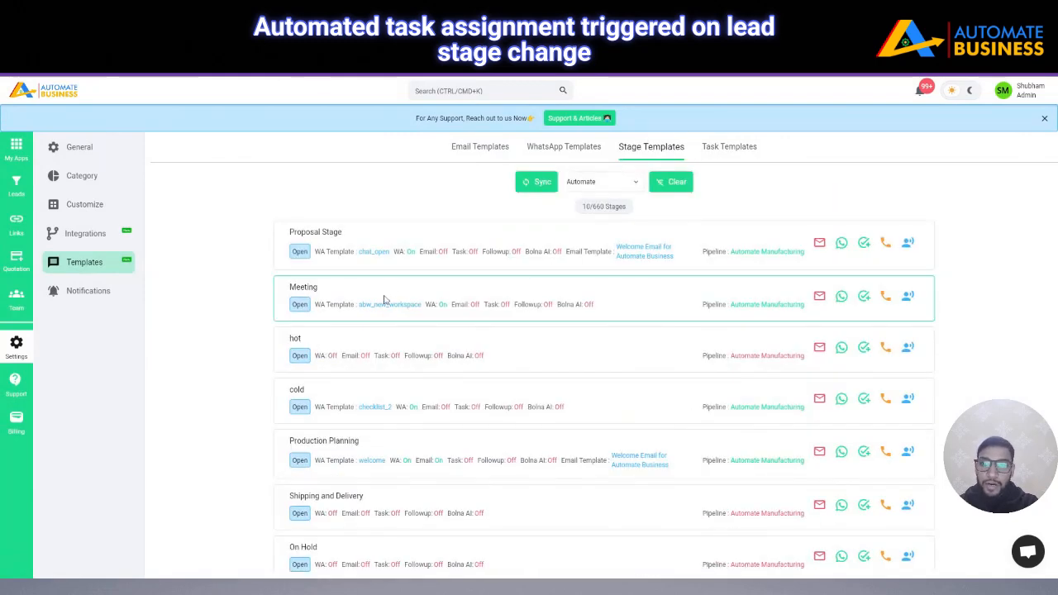
- Select the Production planning task template from the Accounts category for the Production Planning stage
{"action": "left_click", "coordinate": [863, 455]}
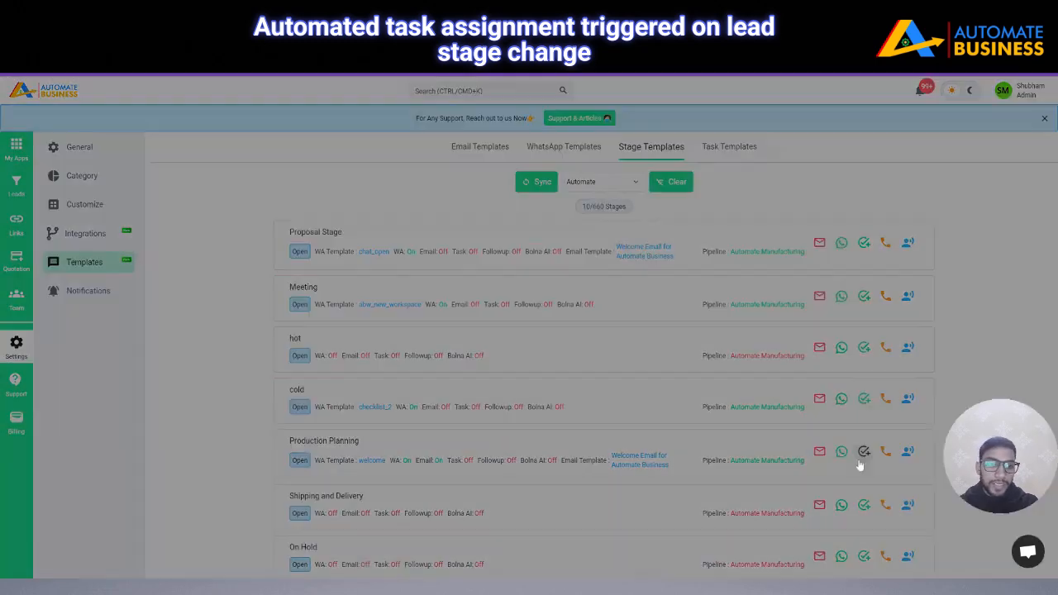
{"action": "left_click", "coordinate": [463, 301]}
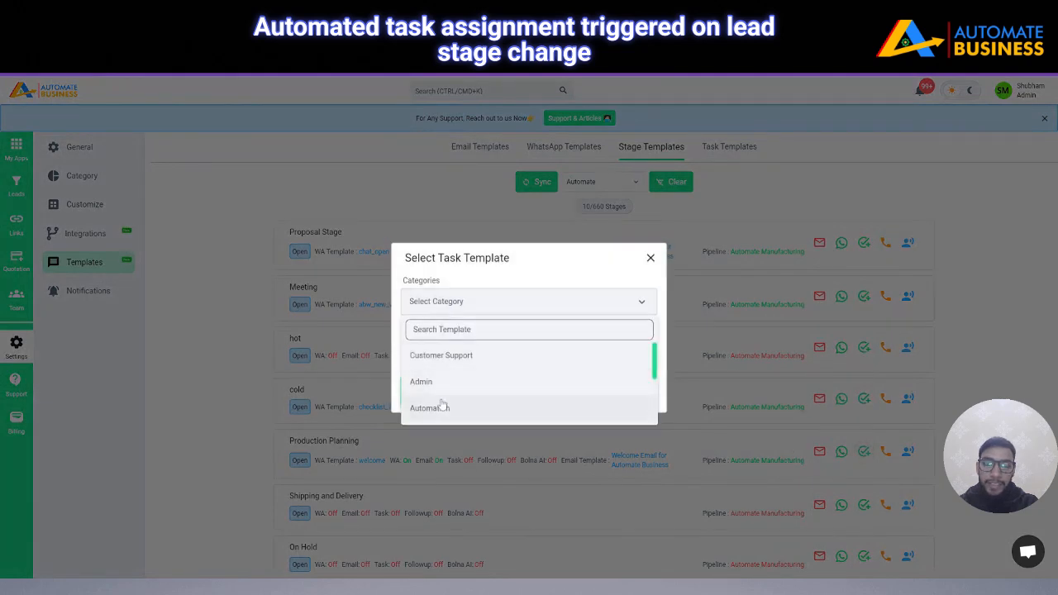
{"action": "scroll", "coordinate": [443, 404], "scroll_direction": "down", "scroll_amount": 3}
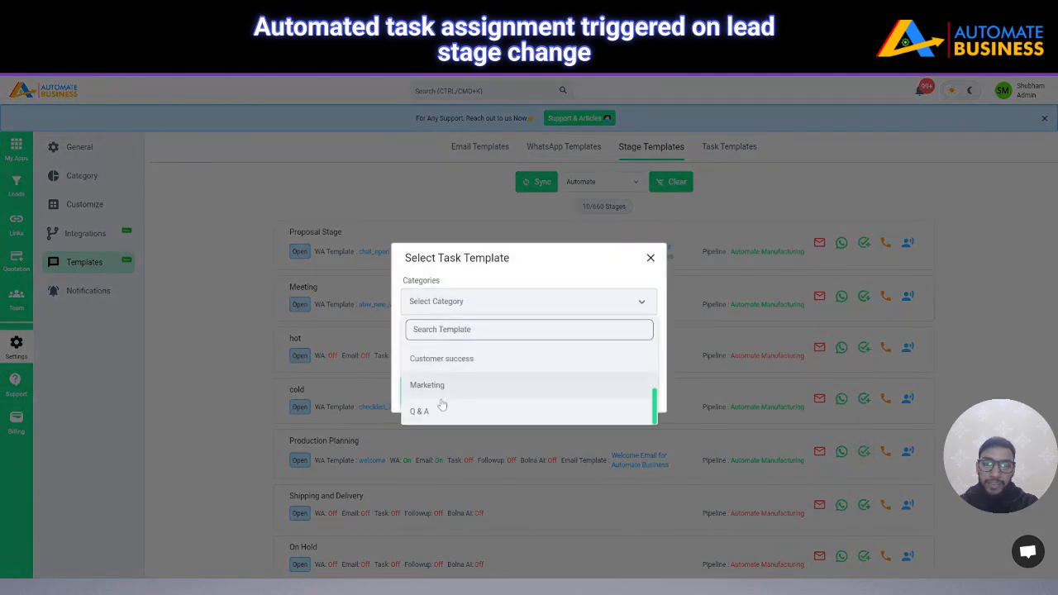
{"action": "left_click", "coordinate": [446, 329]}
{"action": "type", "text": "acc"}
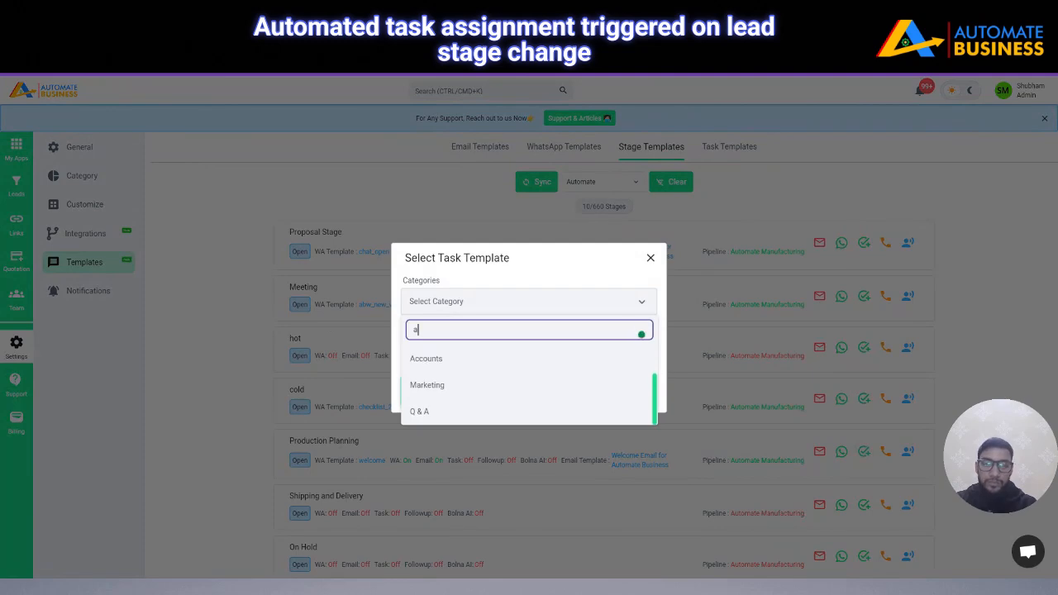
{"action": "left_click", "coordinate": [453, 356]}
{"action": "left_click", "coordinate": [467, 328]}
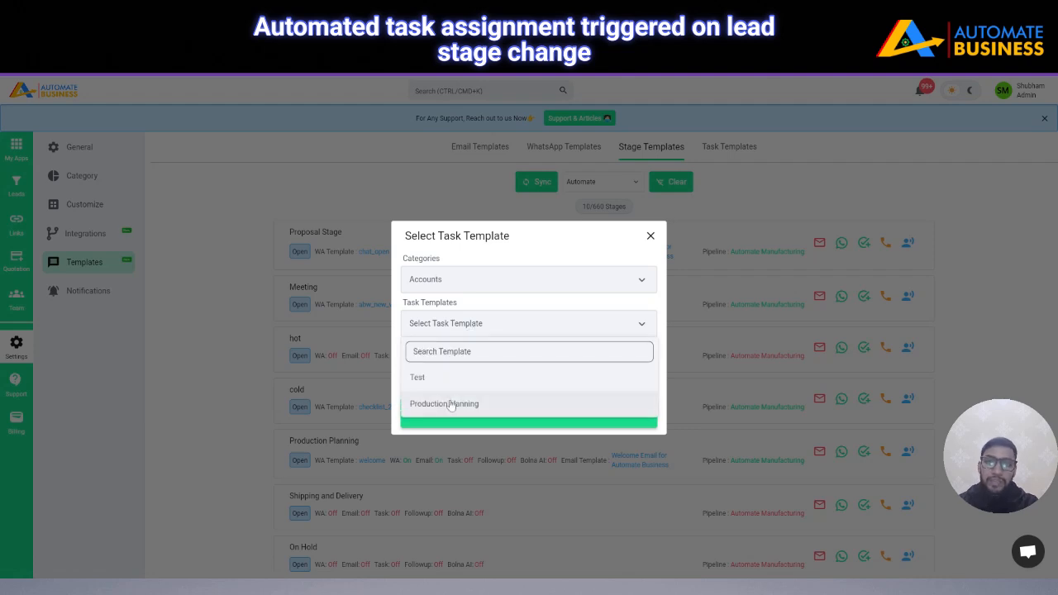
{"action": "left_click", "coordinate": [452, 405]}
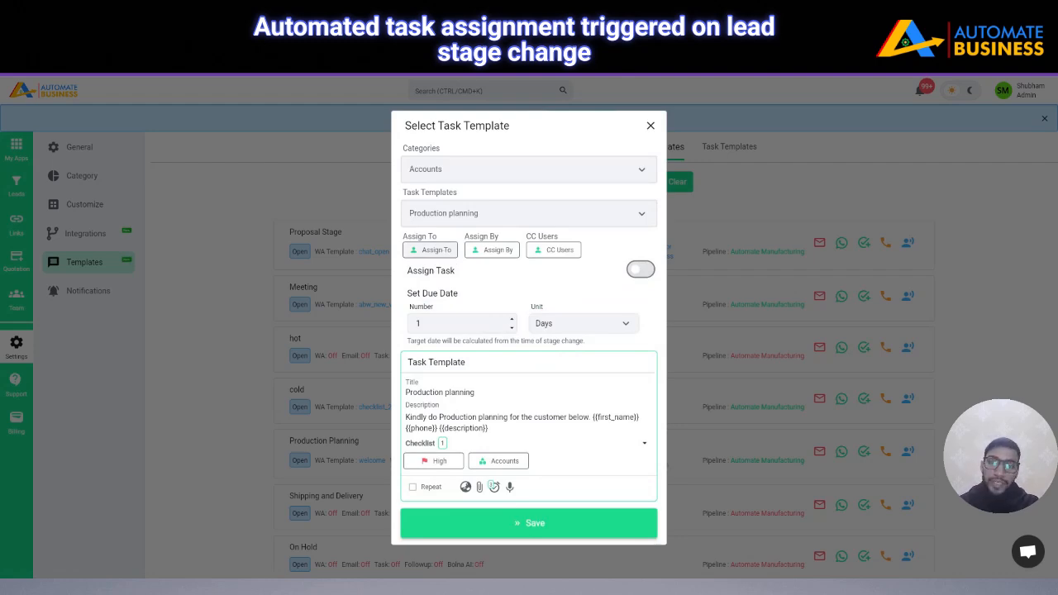
- Set the first listed user as both the task's assignee and its assigner, without adding any CC users
{"action": "left_click", "coordinate": [442, 252]}
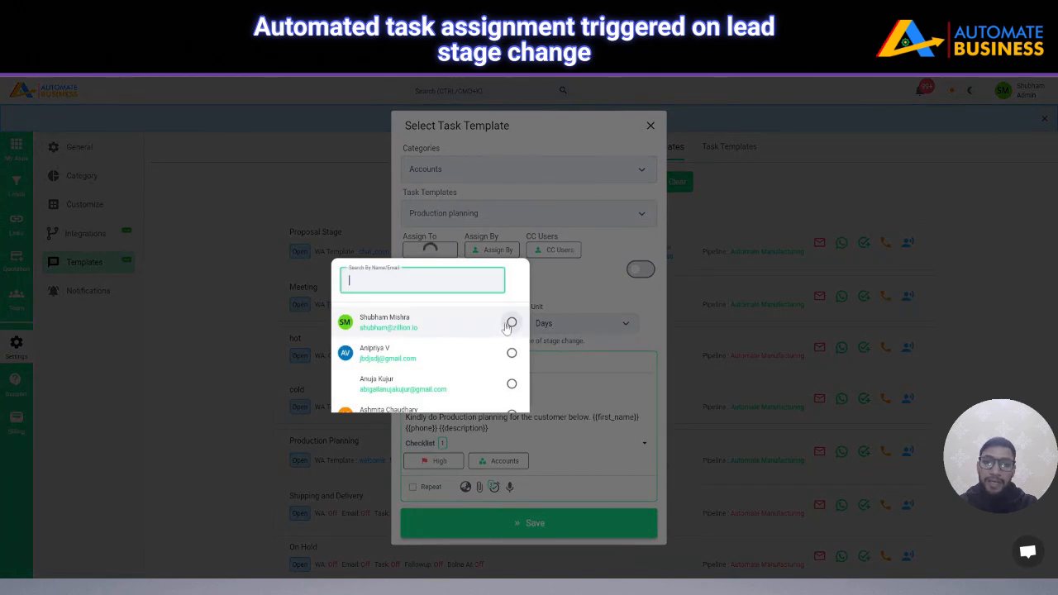
{"action": "left_click", "coordinate": [511, 322]}
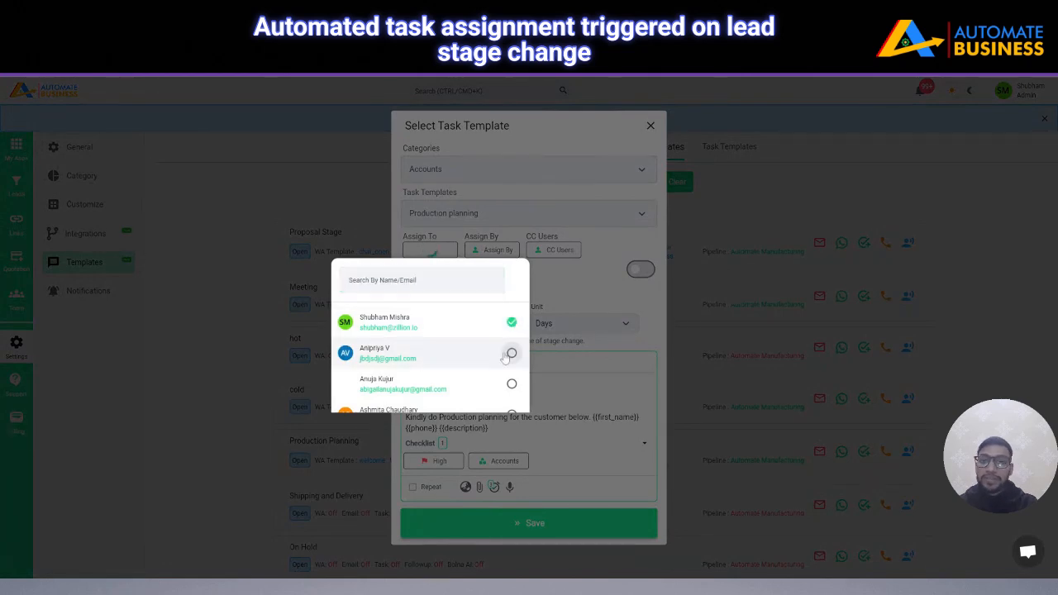
{"action": "left_click", "coordinate": [570, 278]}
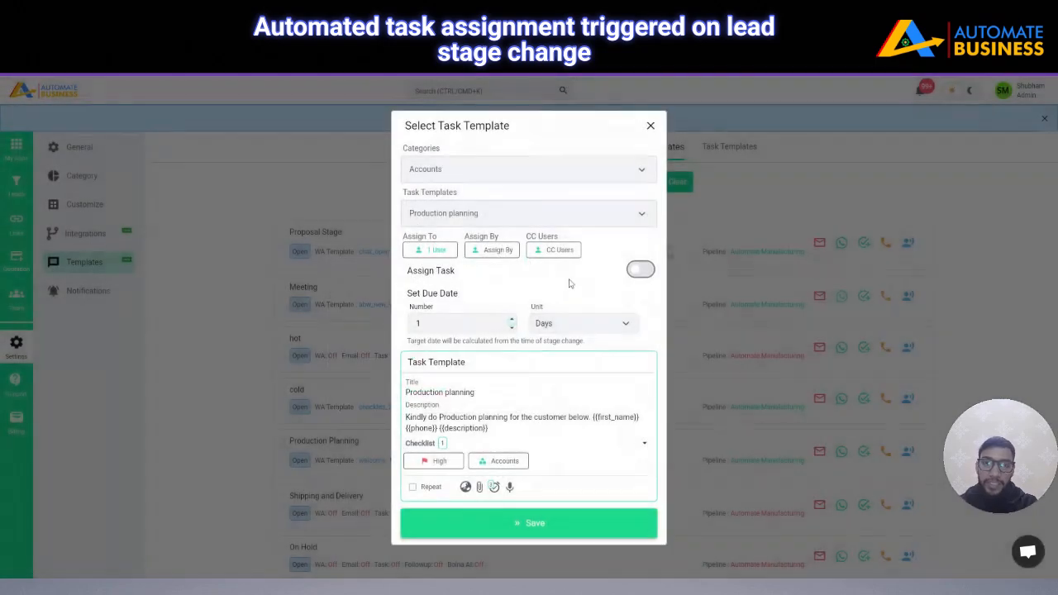
{"action": "left_click", "coordinate": [496, 249]}
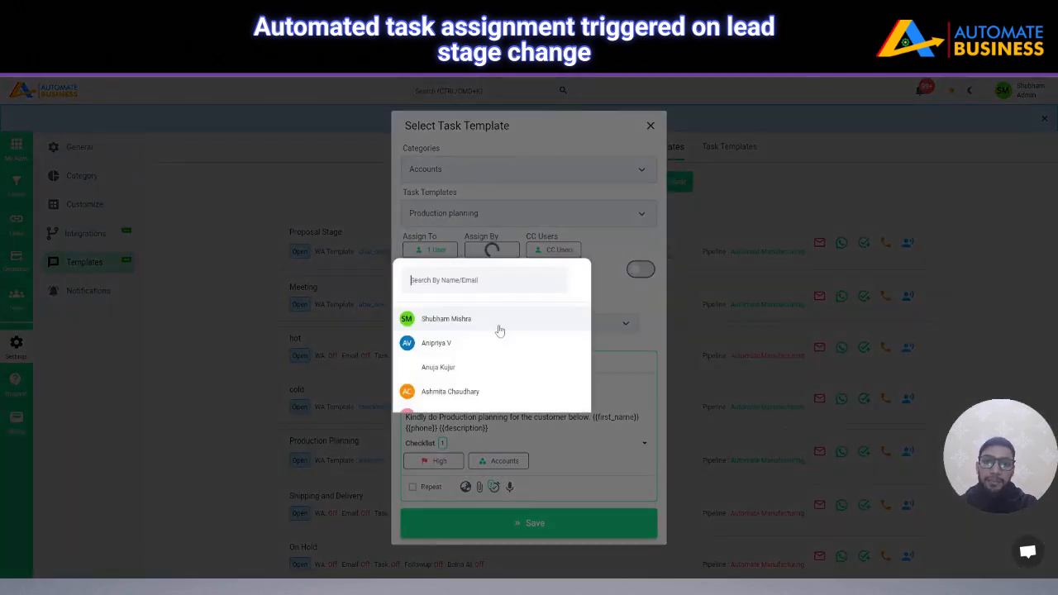
{"action": "left_click", "coordinate": [499, 322]}
{"action": "left_click", "coordinate": [578, 280]}
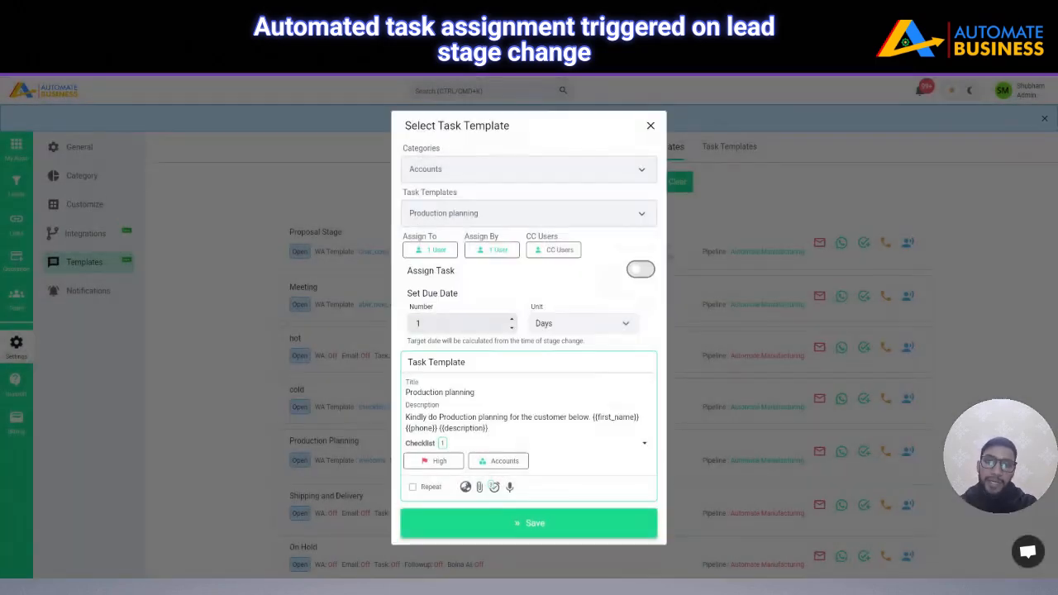
{"action": "left_click", "coordinate": [563, 252]}
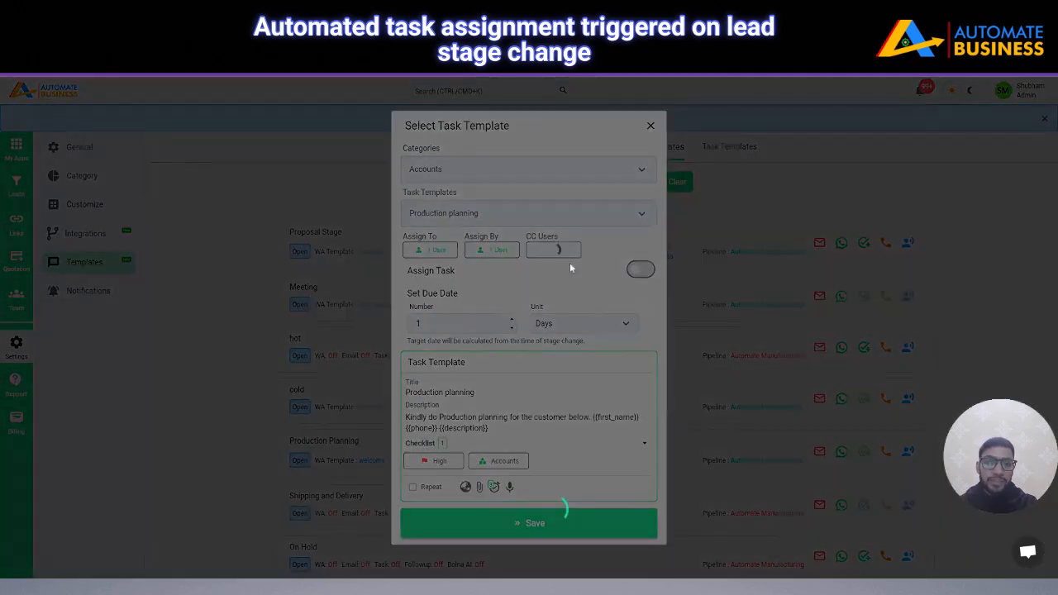
{"action": "left_click", "coordinate": [601, 261]}
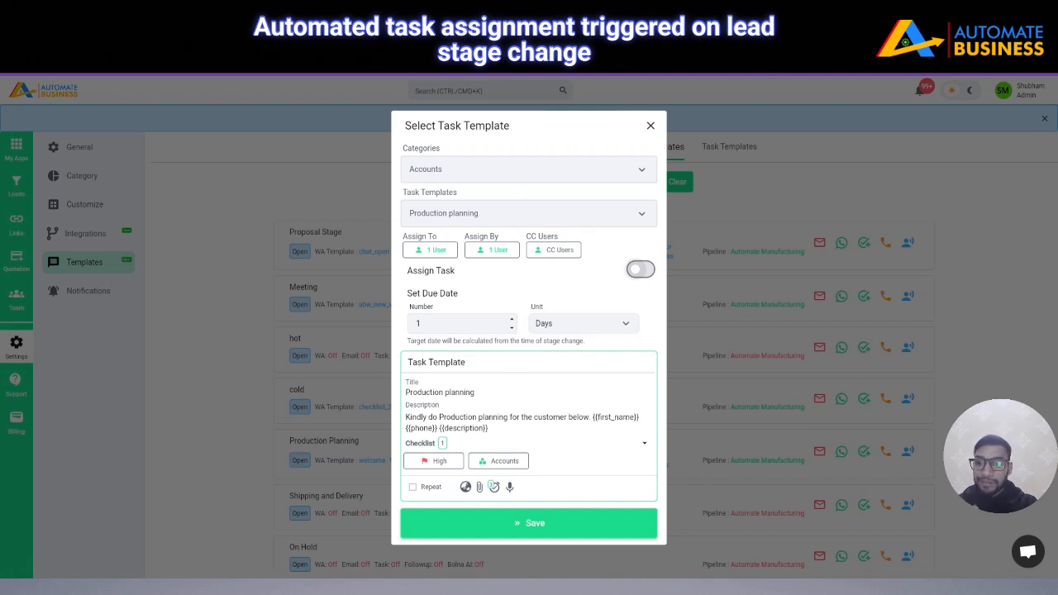
- Enable automatic task assignment with a due date of 1 day after the stage change, and save the stage's task settings
{"action": "left_click", "coordinate": [638, 270]}
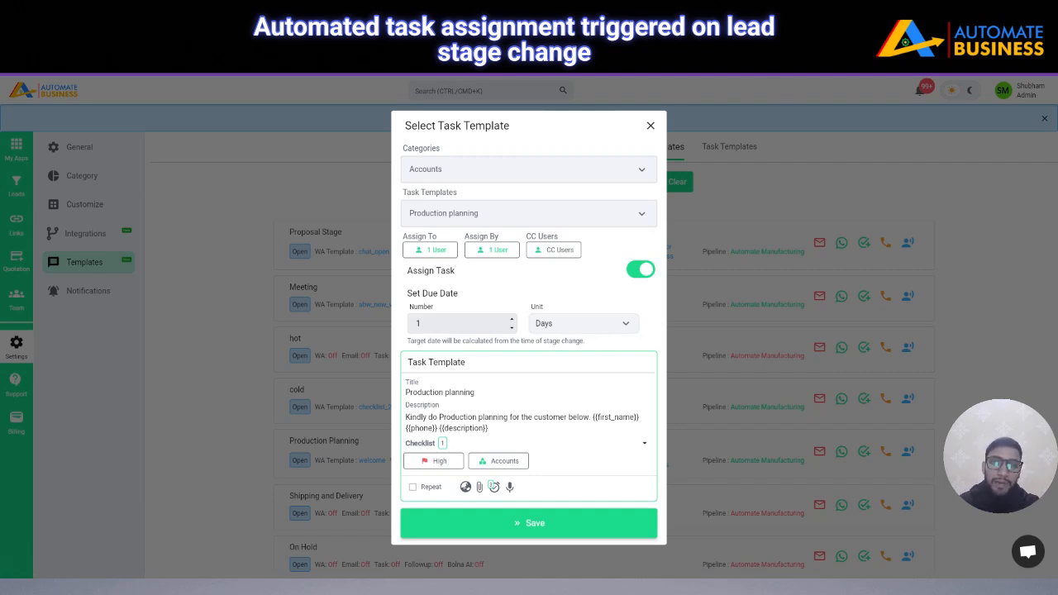
{"action": "left_click", "coordinate": [511, 321]}
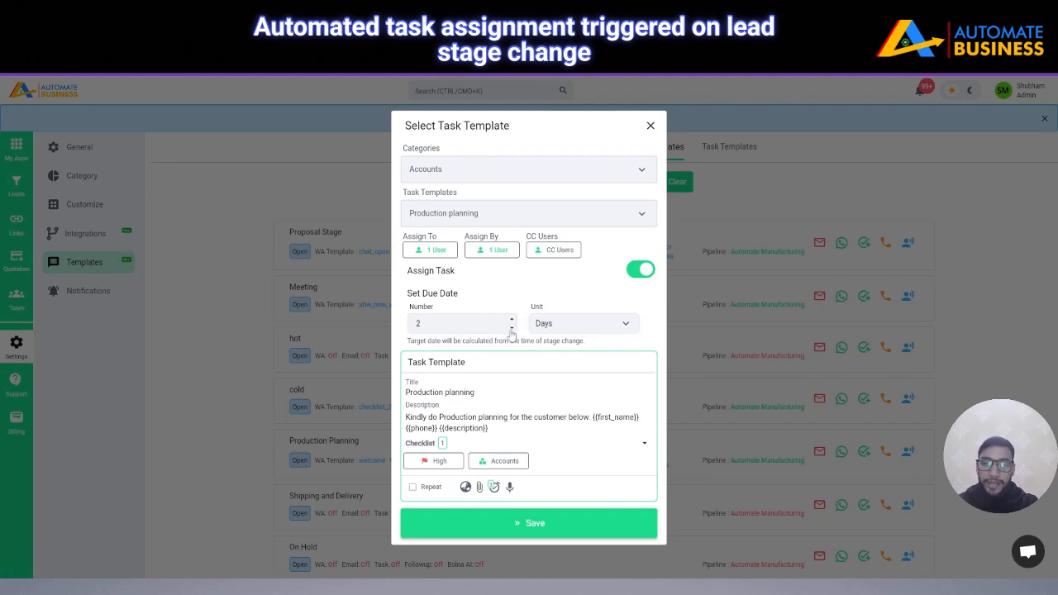
{"action": "left_click", "coordinate": [578, 327]}
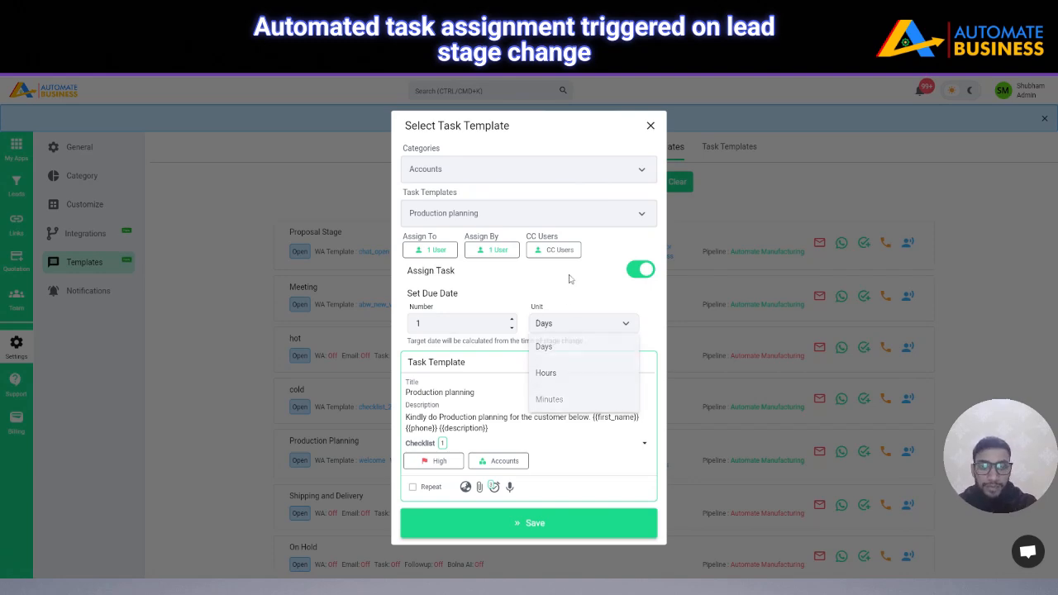
{"action": "left_click", "coordinate": [545, 347]}
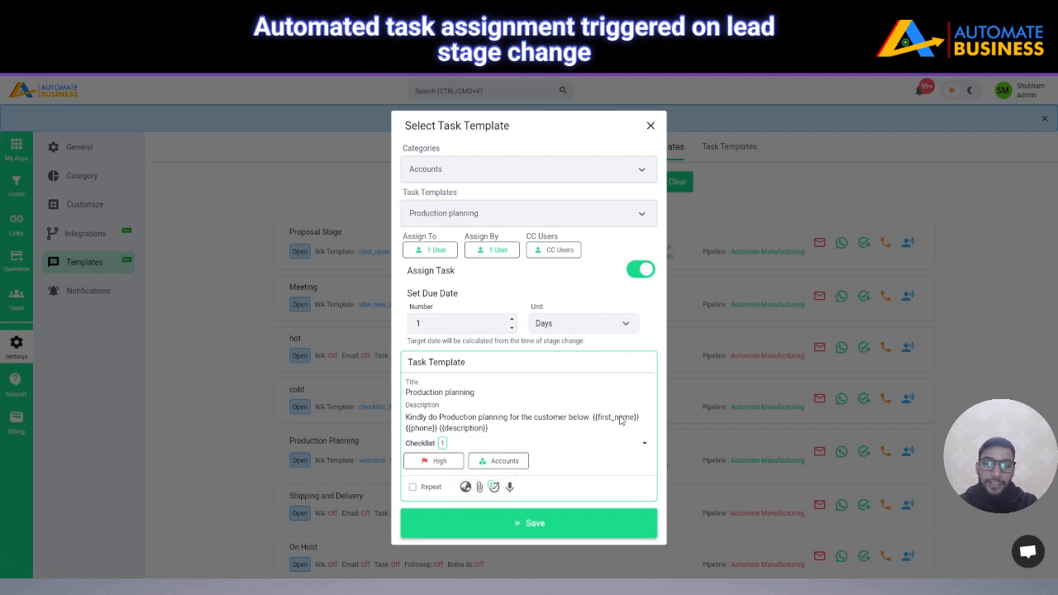
{"action": "left_click", "coordinate": [547, 525]}
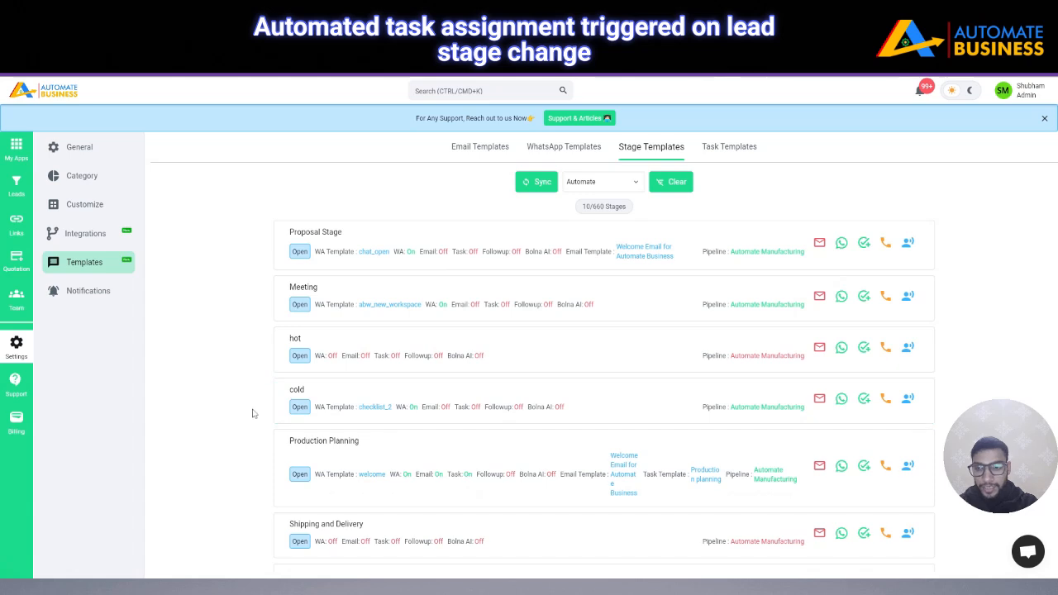
- Open the leads board for the Automate Manufacturing pipeline and show its cold and Production Planning stages
{"action": "left_click", "coordinate": [15, 186]}
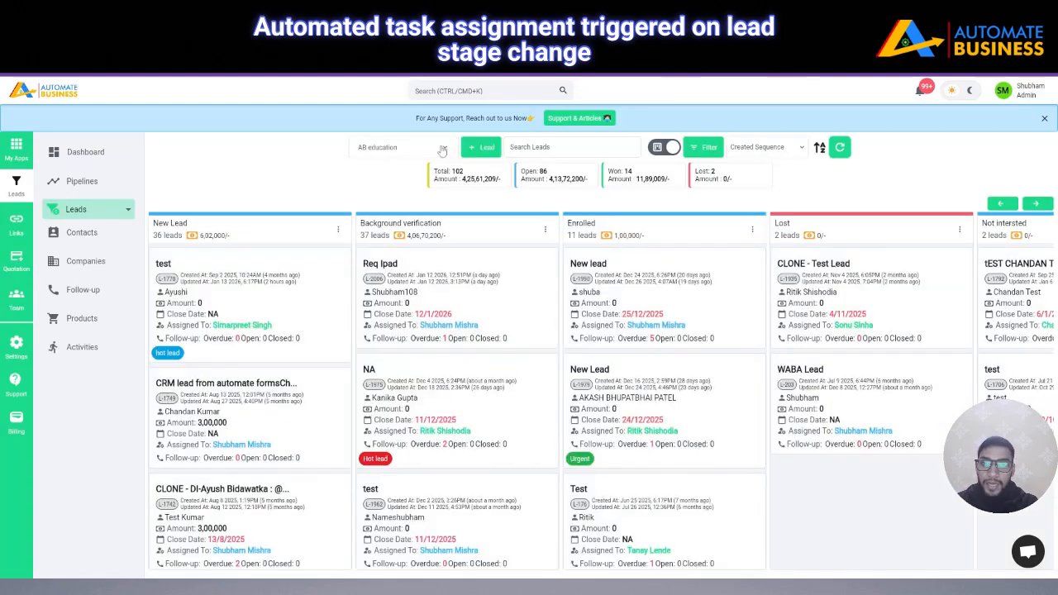
{"action": "left_click", "coordinate": [443, 149]}
{"action": "left_click", "coordinate": [390, 236]}
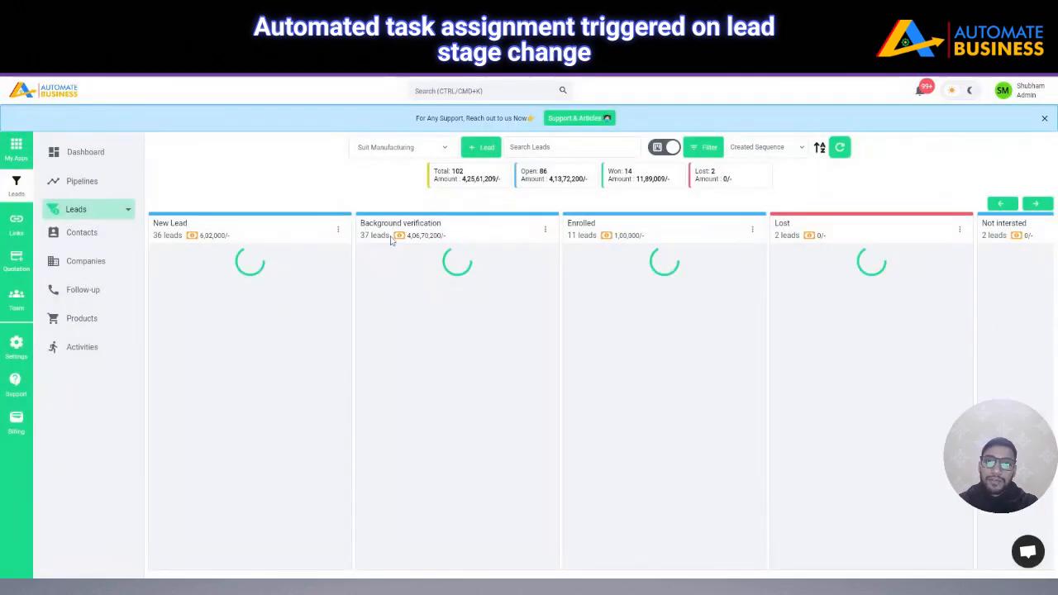
{"action": "left_click", "coordinate": [403, 149]}
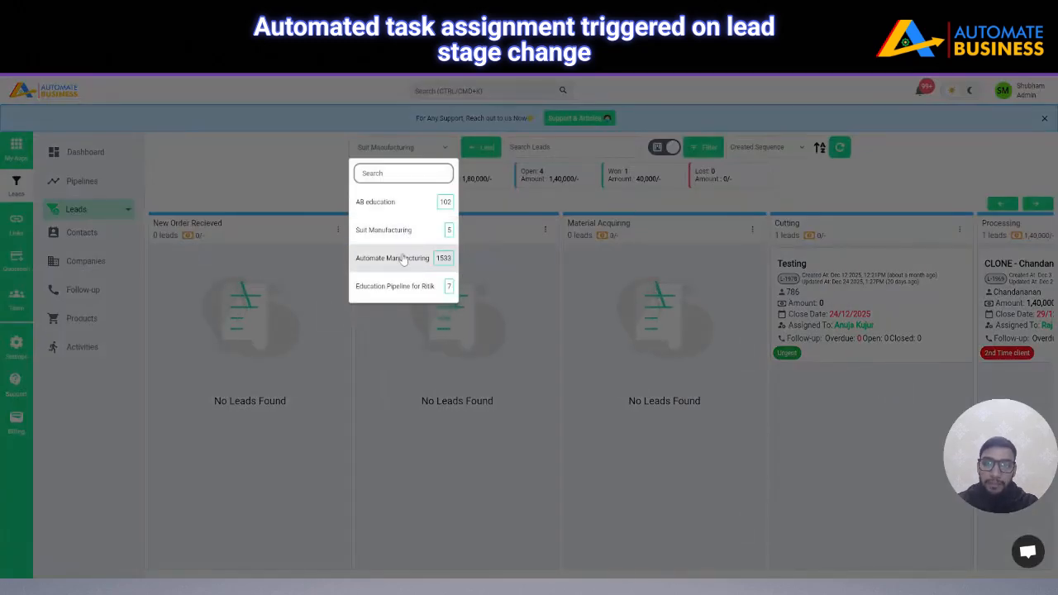
{"action": "left_click", "coordinate": [403, 256]}
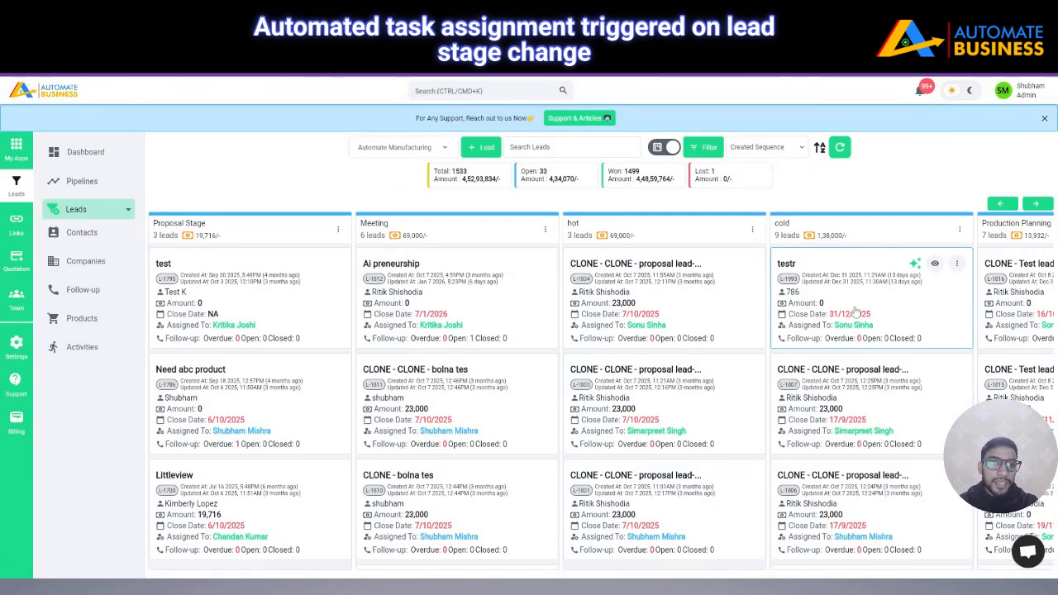
{"action": "scroll", "coordinate": [855, 310], "scroll_direction": "right", "scroll_amount": 4}
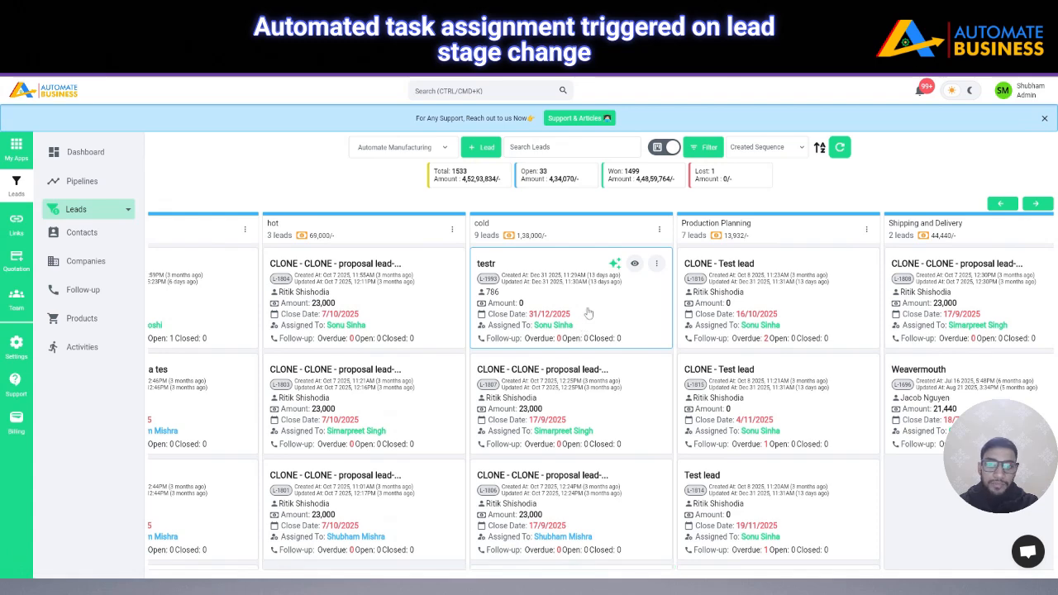
- Move the testr lead from the cold stage to the Production Planning stage with the remark "test"
{"action": "left_click_drag", "start_coordinate": [589, 312], "coordinate": [810, 275]}
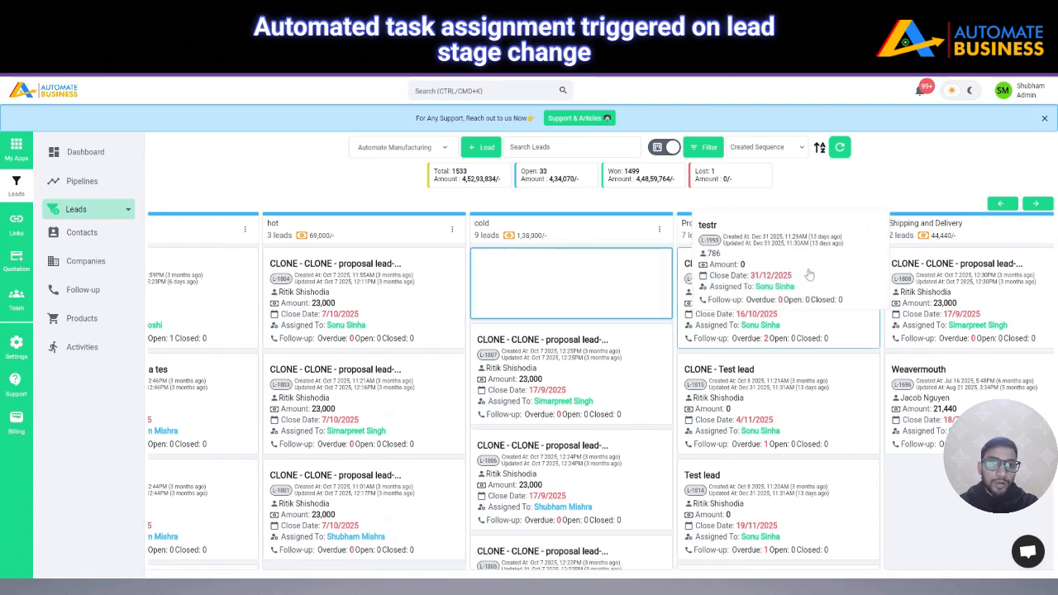
{"action": "type", "text": "tst"}
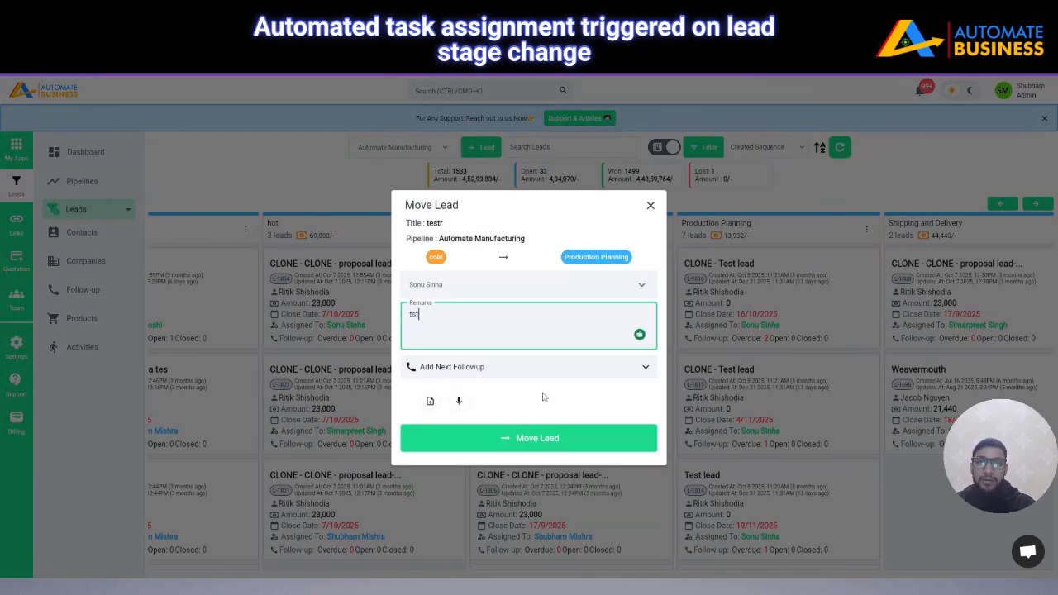
{"action": "key", "text": "BackSpace"}
{"action": "key", "text": "BackSpace"}
{"action": "type", "text": "est"}
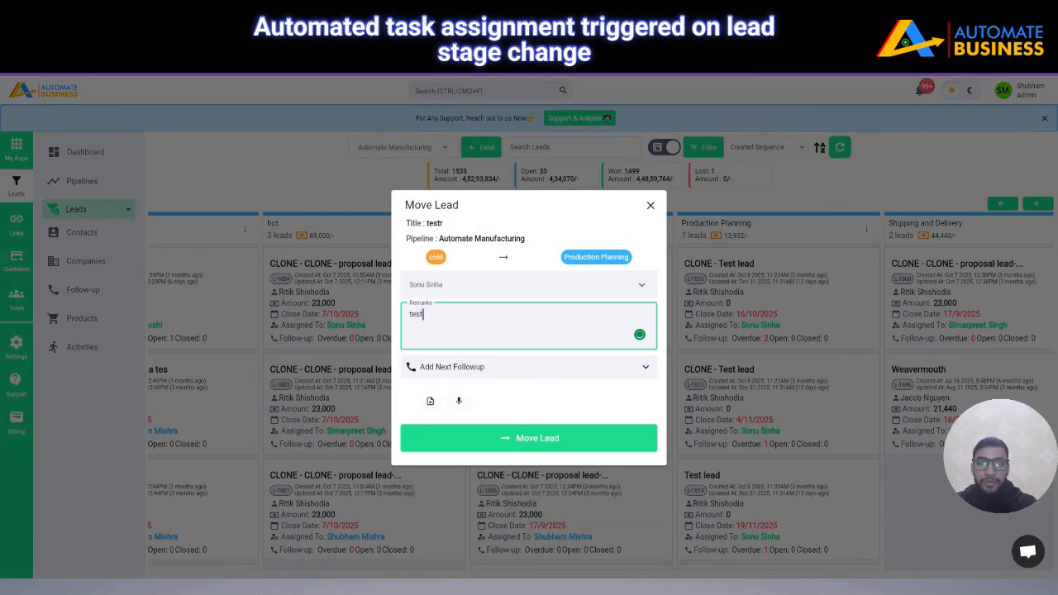
{"action": "left_click", "coordinate": [529, 438]}
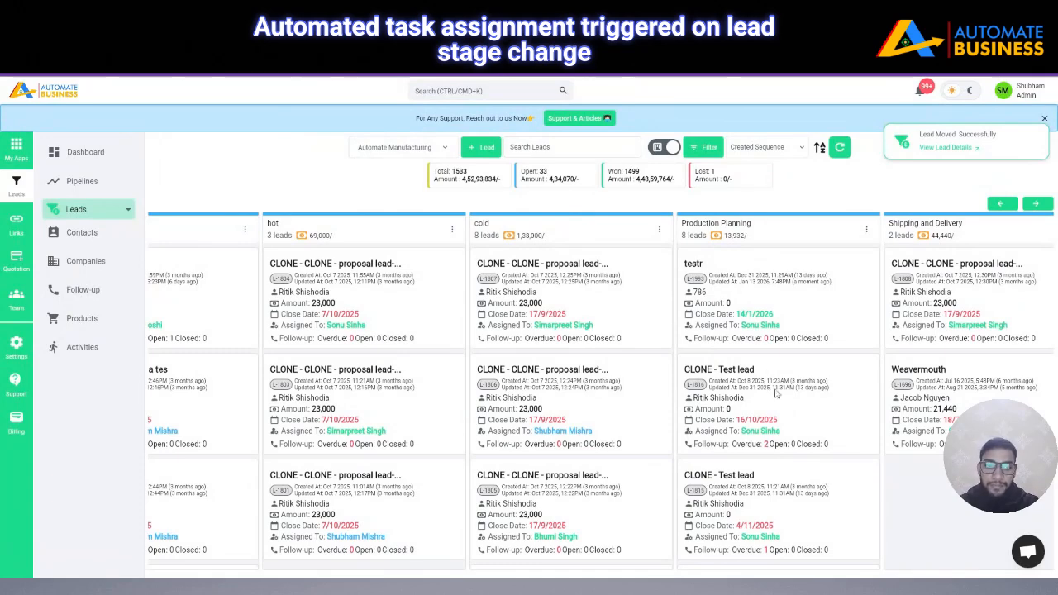
- Open the pending Production planning task in the task app's own-tasks list and review its description, assignment, due date and updates
{"action": "scroll", "coordinate": [744, 389], "scroll_direction": "right", "scroll_amount": 3}
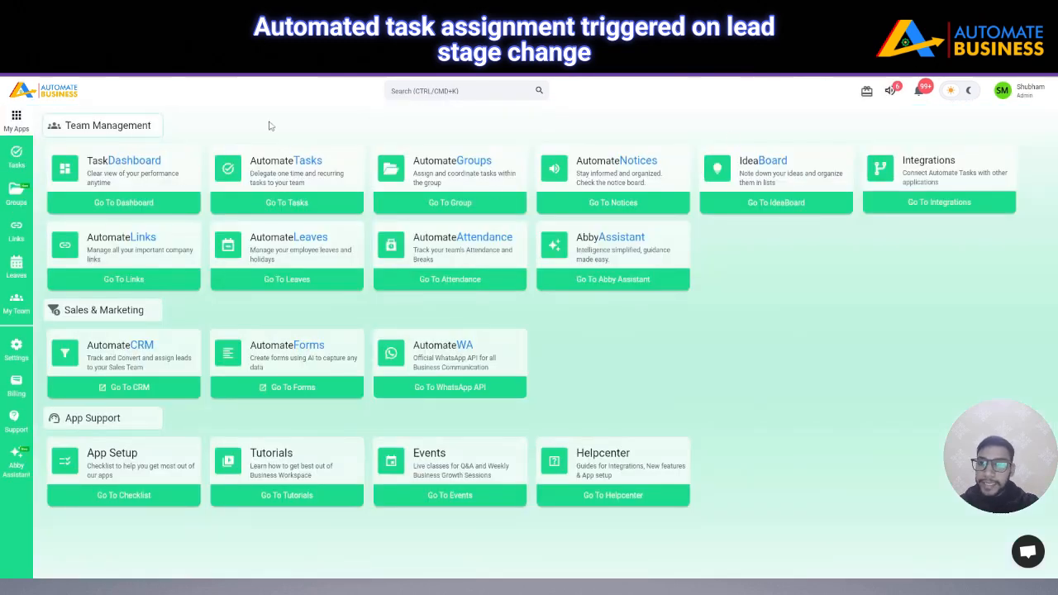
{"action": "left_click", "coordinate": [18, 157]}
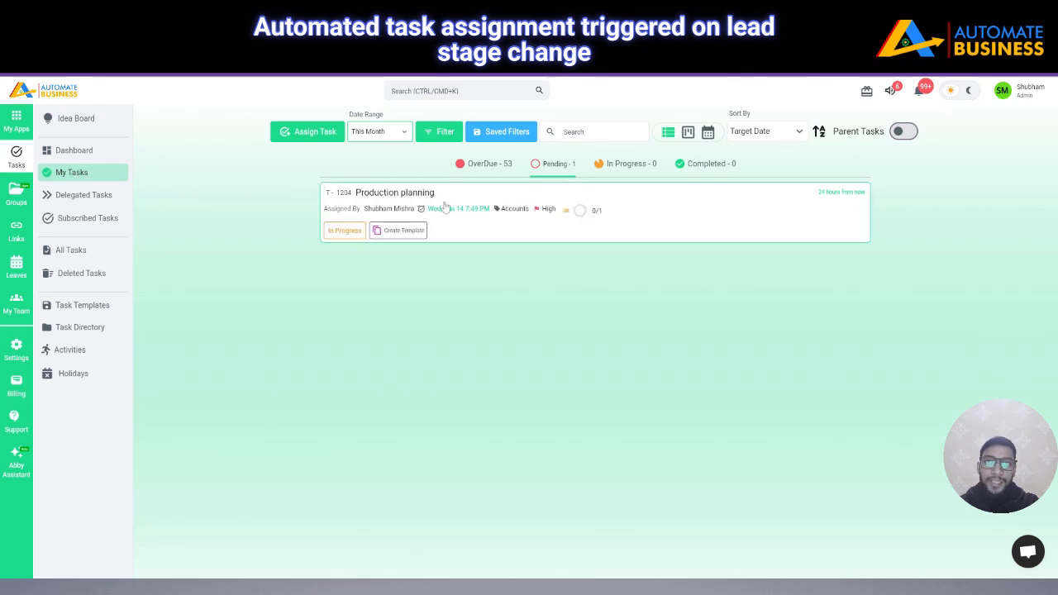
{"action": "left_click", "coordinate": [659, 205]}
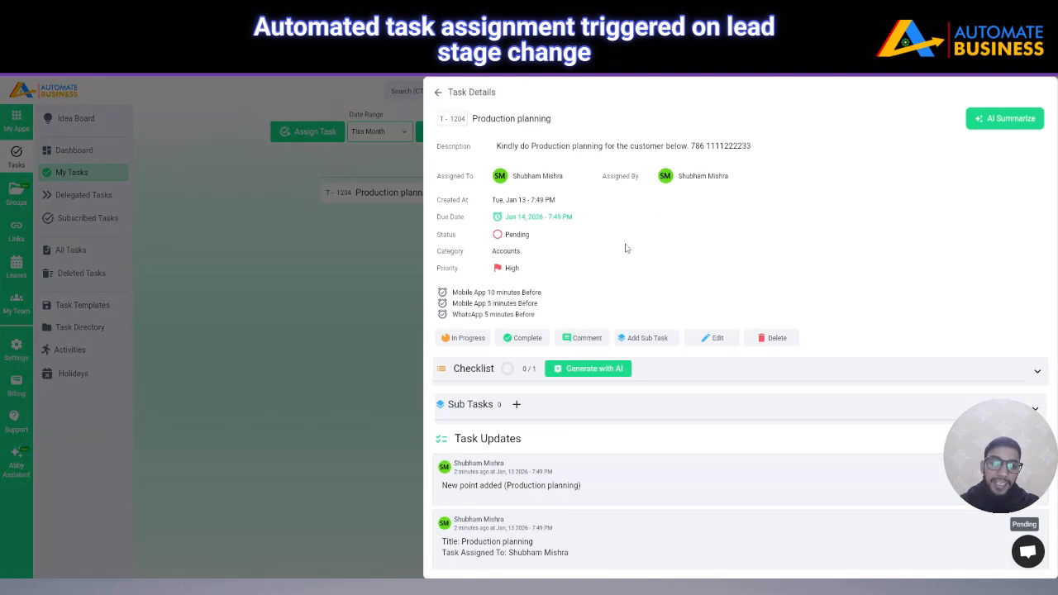
{"action": "scroll", "coordinate": [620, 277], "scroll_direction": "down", "scroll_amount": 1}
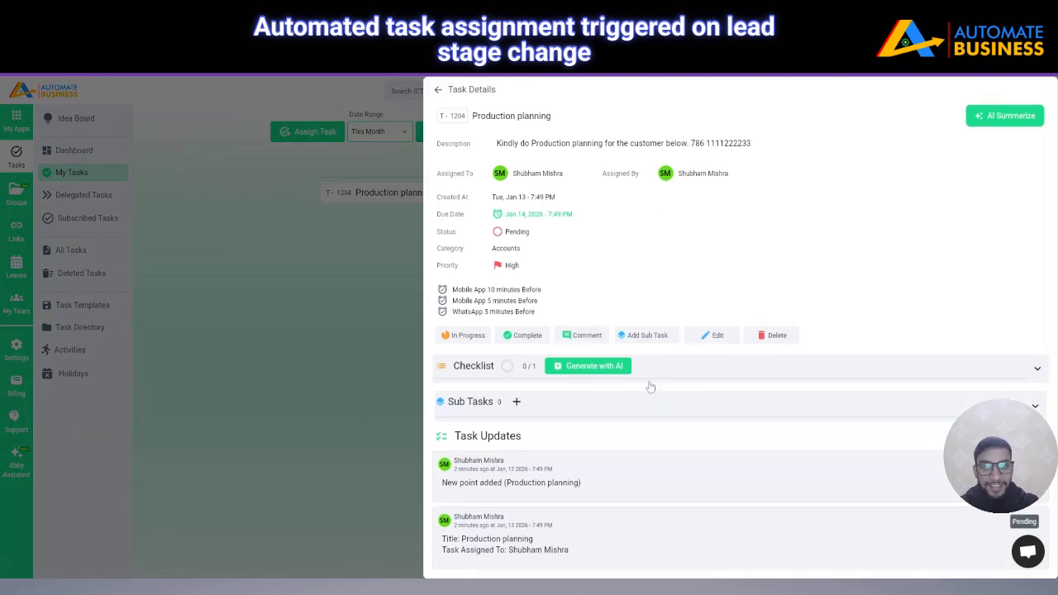
{"action": "scroll", "coordinate": [651, 386], "scroll_direction": "up", "scroll_amount": 1}
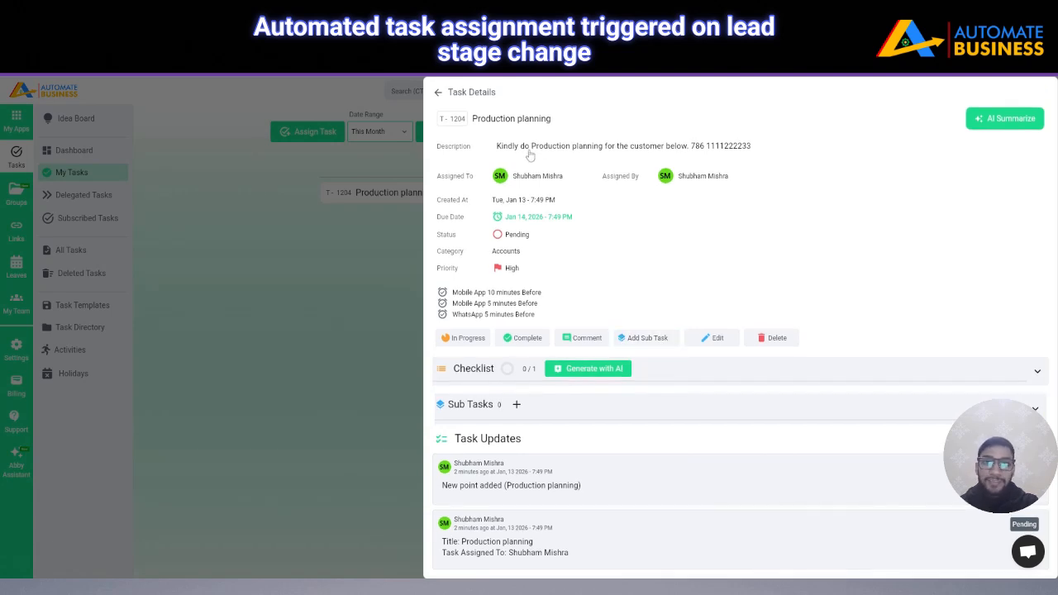
{"action": "scroll", "coordinate": [595, 157], "scroll_direction": "down", "scroll_amount": 1}
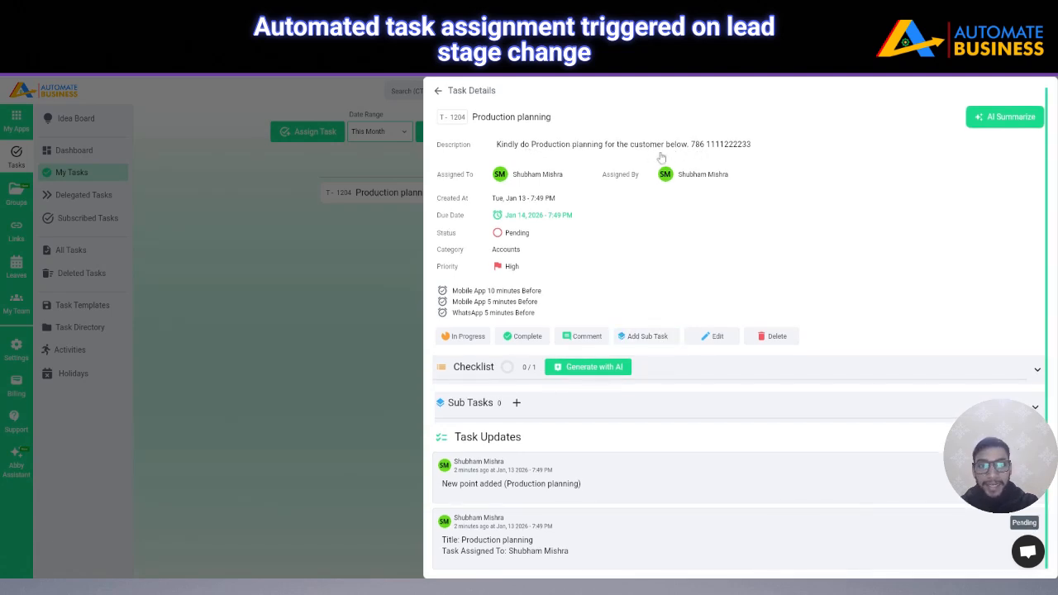